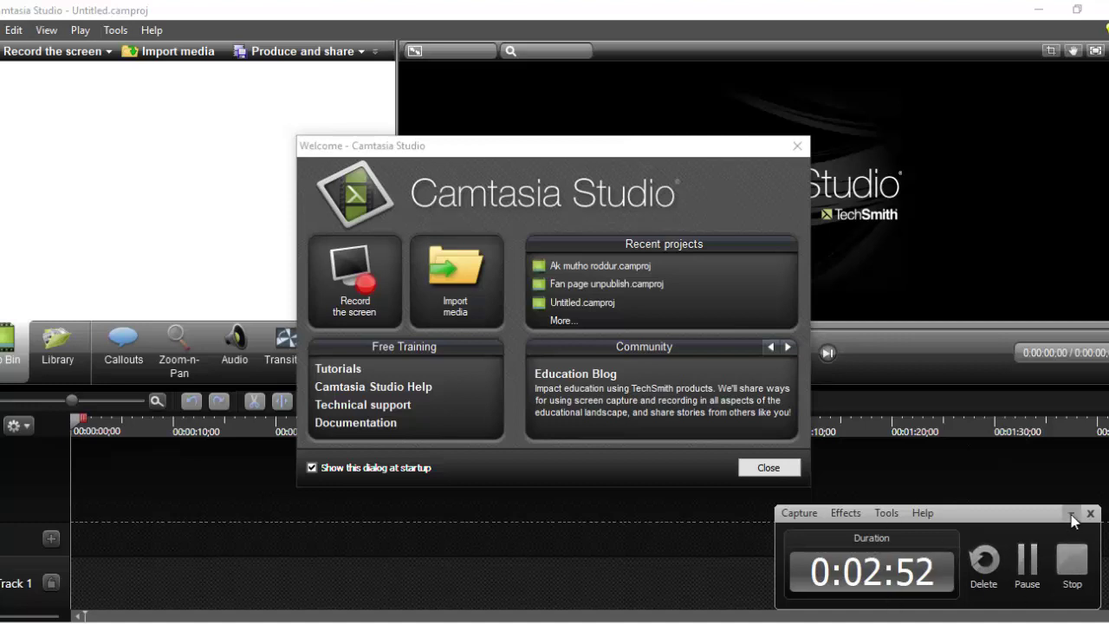
Minimize the screen recorder window and close the welcome dialog.
{"action": "left_click", "coordinate": [1071, 517]}
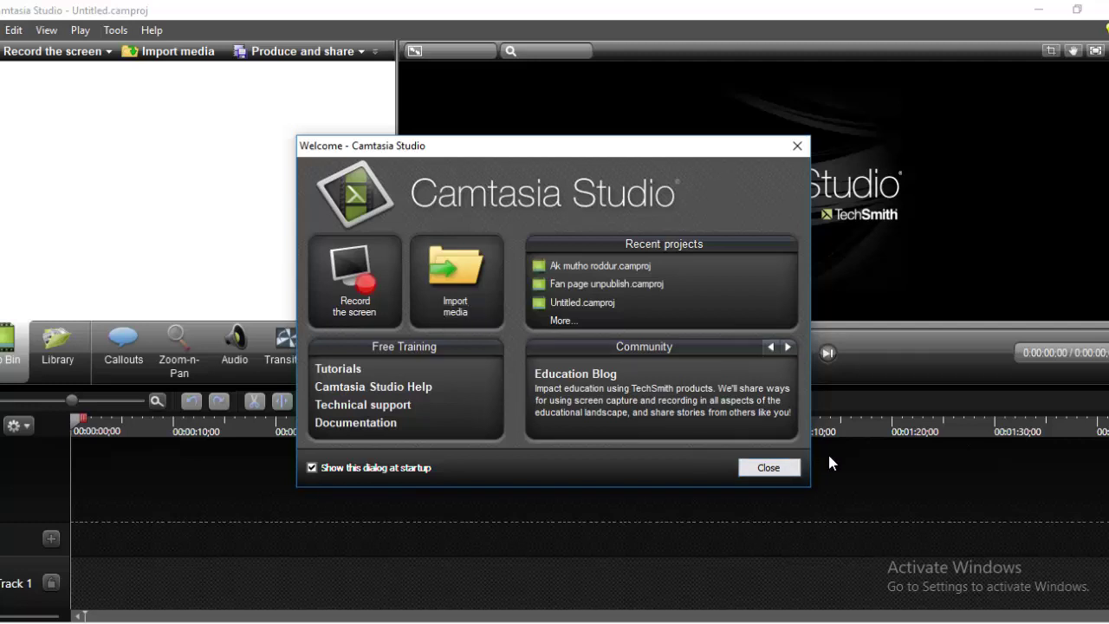
{"action": "left_click", "coordinate": [768, 467]}
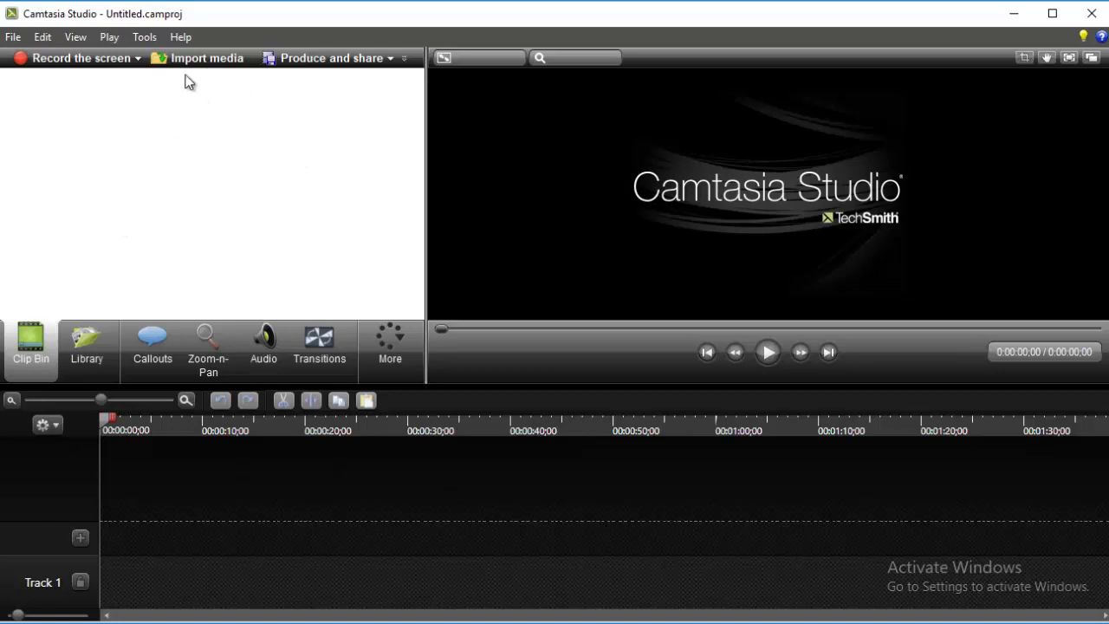
Start importing media and browse to the Photoshop tutorials folder inside BDTutorial on drive R-2 (E:).
{"action": "mouse_move", "coordinate": [199, 69]}
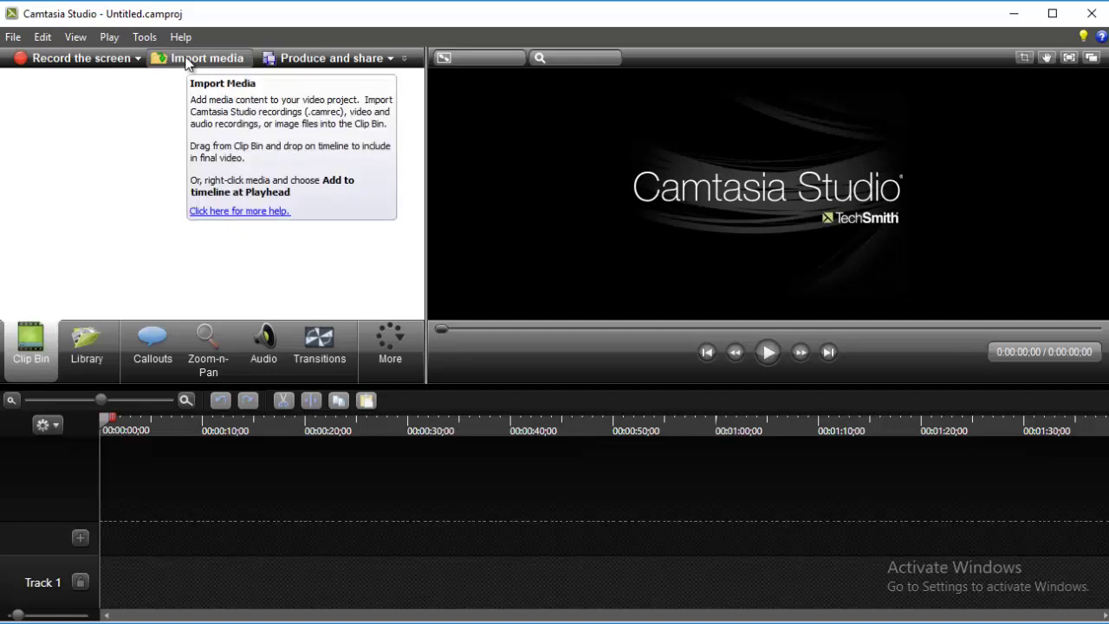
{"action": "left_click", "coordinate": [188, 58]}
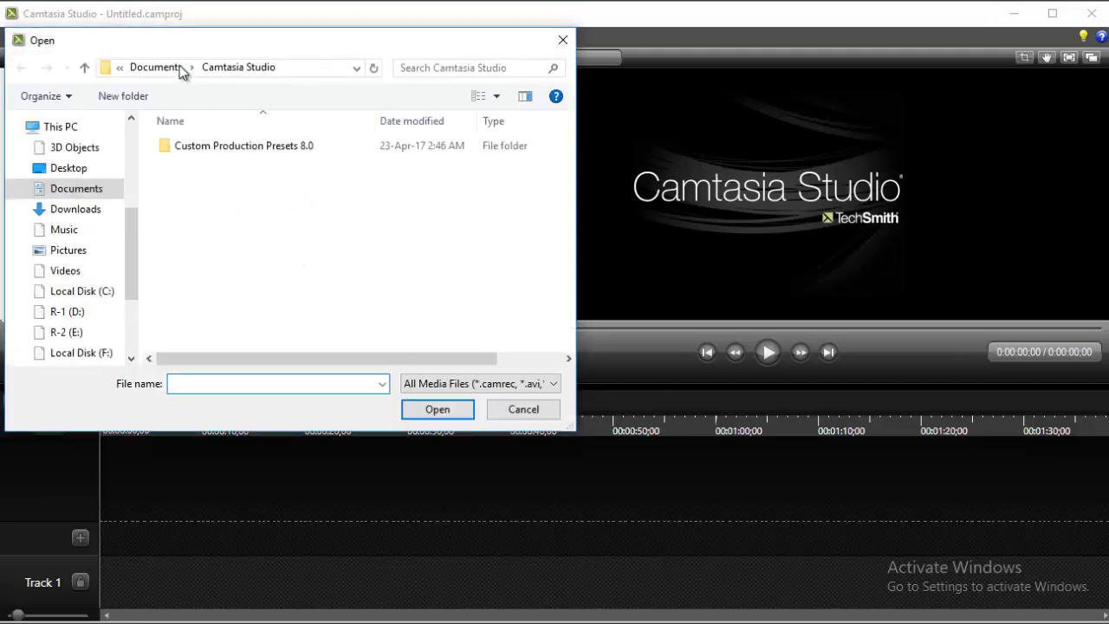
{"action": "scroll", "coordinate": [133, 240], "scroll_direction": "down", "scroll_amount": 3}
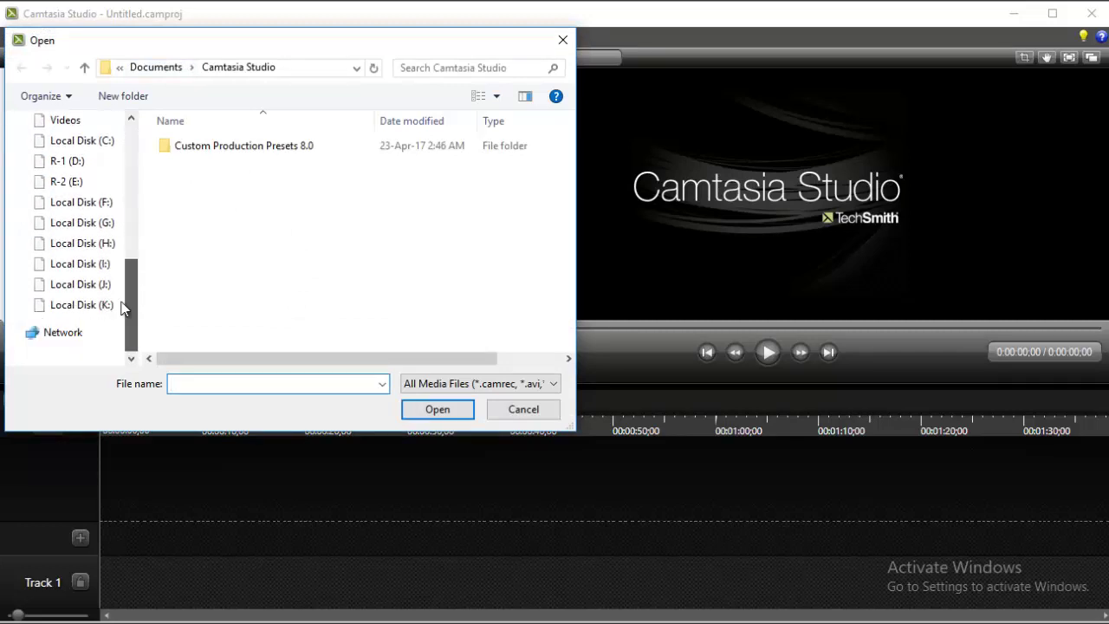
{"action": "left_click", "coordinate": [75, 183]}
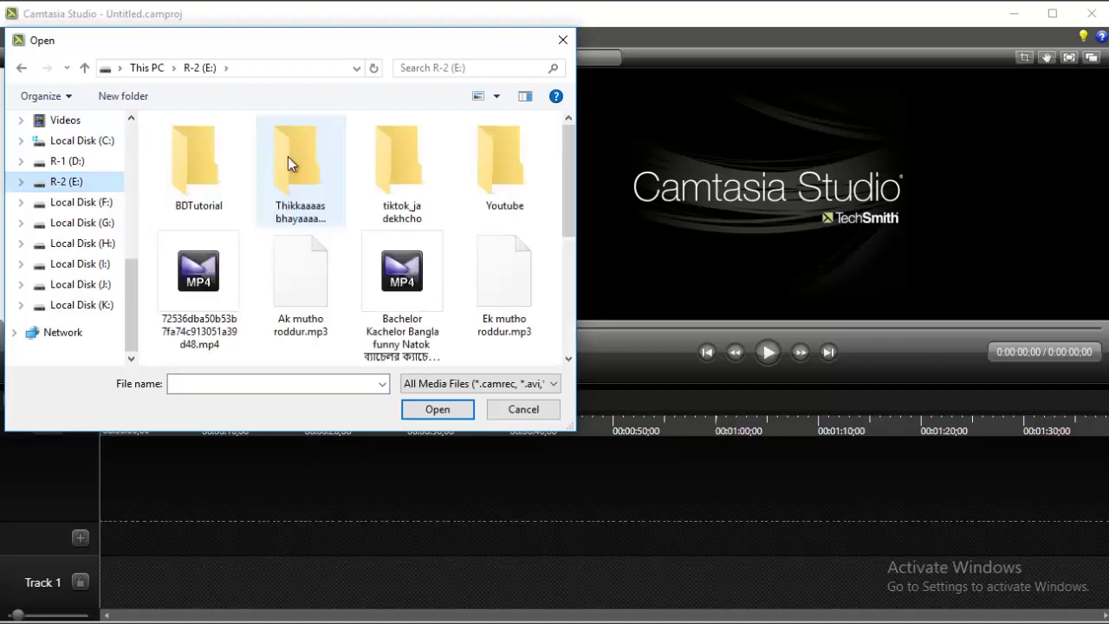
{"action": "double_click", "coordinate": [183, 165]}
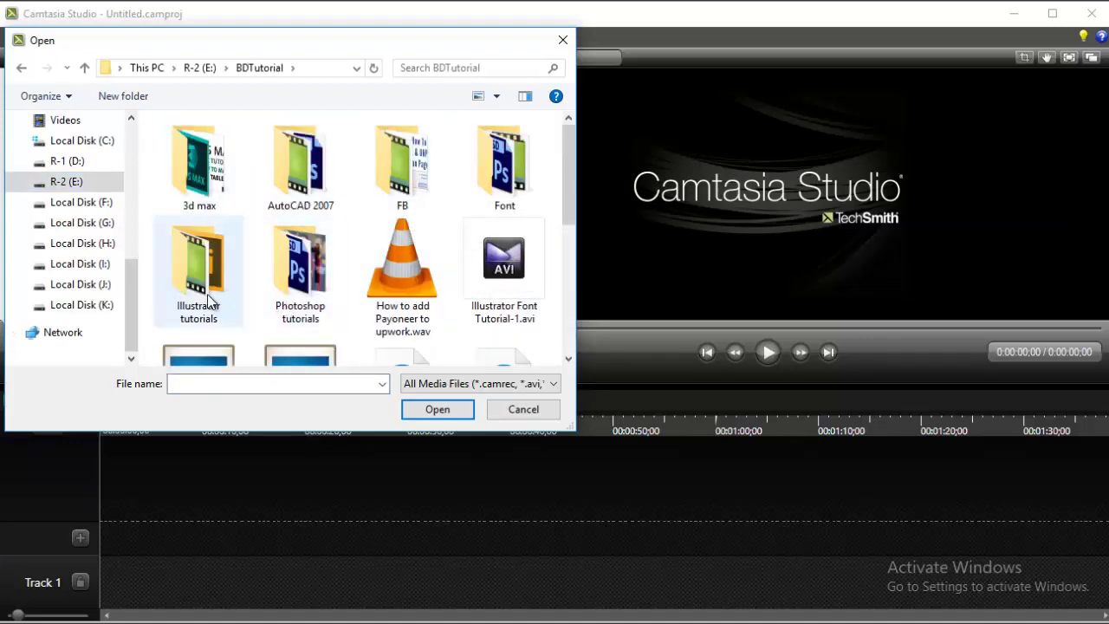
{"action": "scroll", "coordinate": [361, 285], "scroll_direction": "down", "scroll_amount": 5}
{"action": "scroll", "coordinate": [357, 285], "scroll_direction": "up", "scroll_amount": 2}
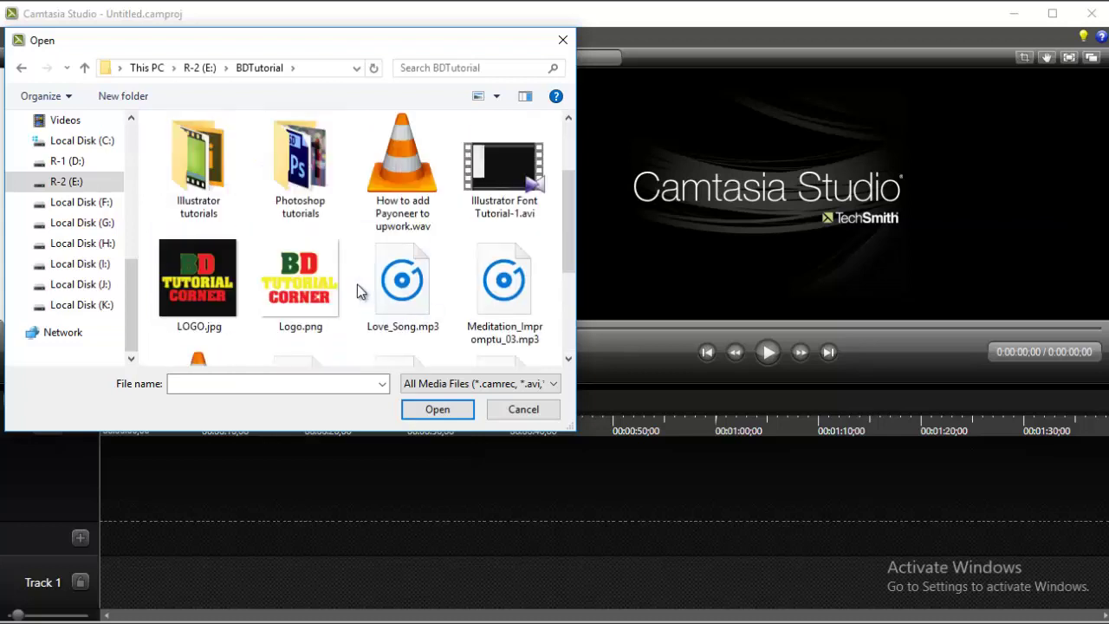
{"action": "double_click", "coordinate": [293, 174]}
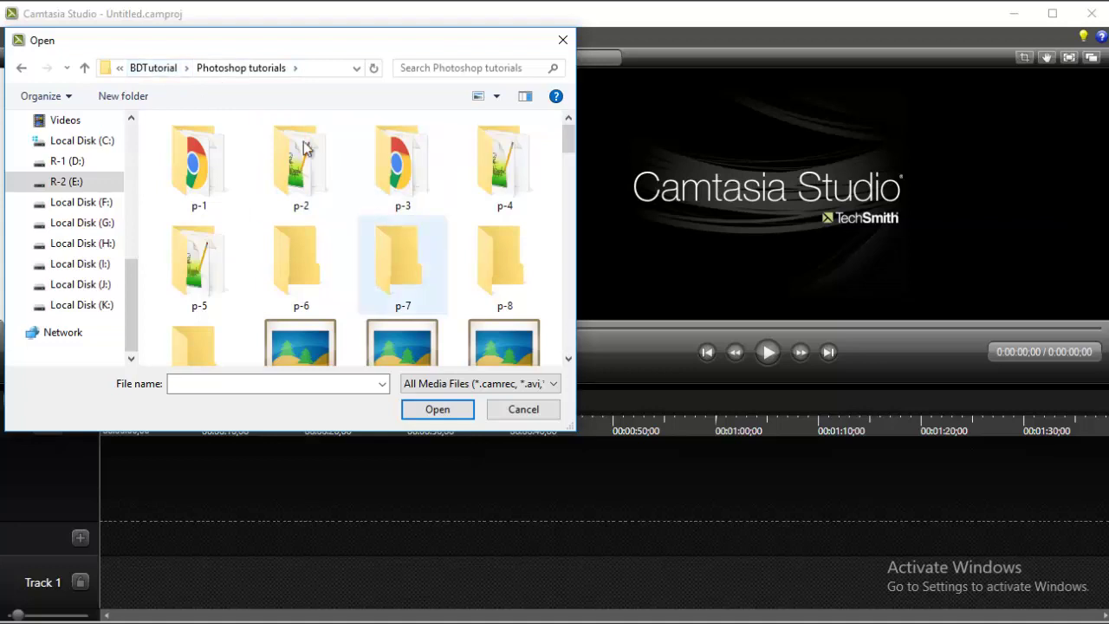
Import Untitled.mp4 into the Clip Bin from the Untitled folder inside the p-9 folder.
{"action": "scroll", "coordinate": [388, 249], "scroll_direction": "down", "scroll_amount": 1}
{"action": "scroll", "coordinate": [388, 251], "scroll_direction": "down", "scroll_amount": 3}
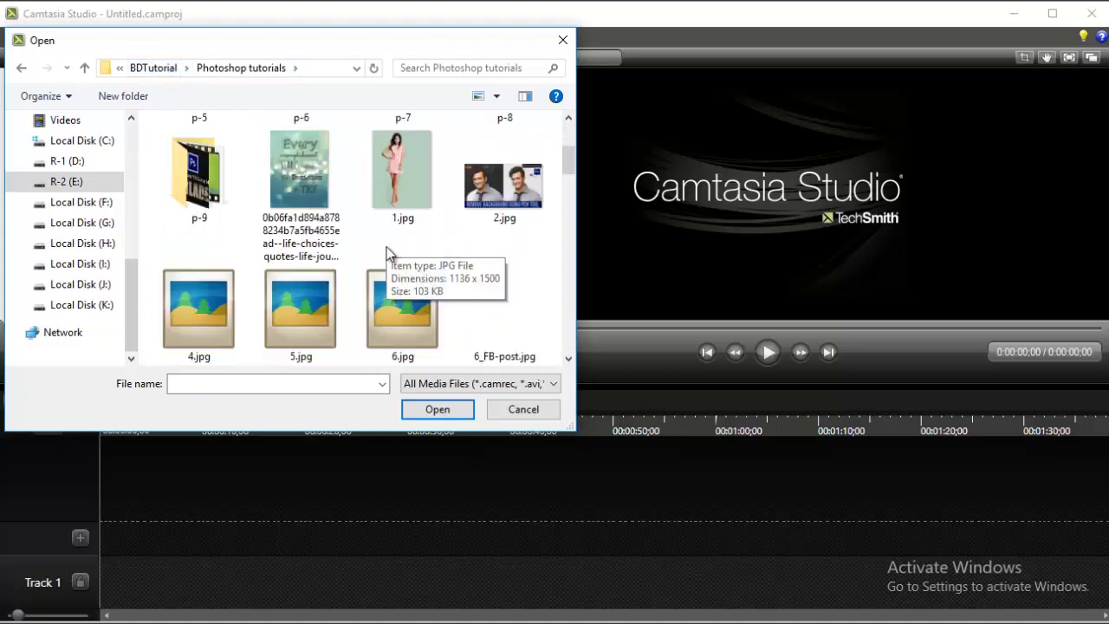
{"action": "scroll", "coordinate": [387, 260], "scroll_direction": "up", "scroll_amount": 2}
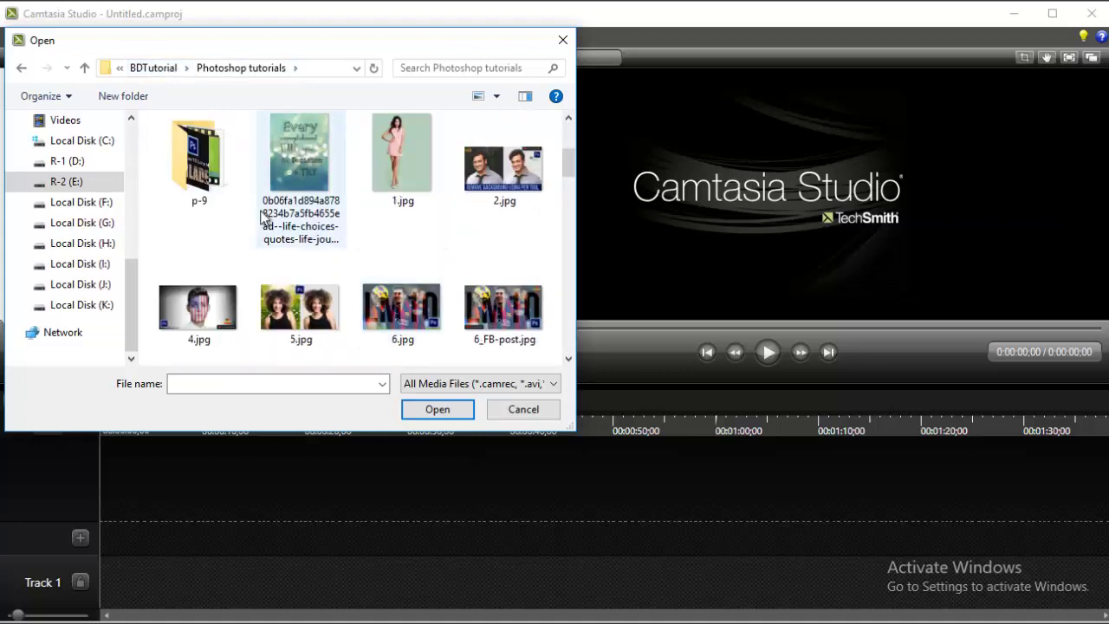
{"action": "double_click", "coordinate": [216, 178]}
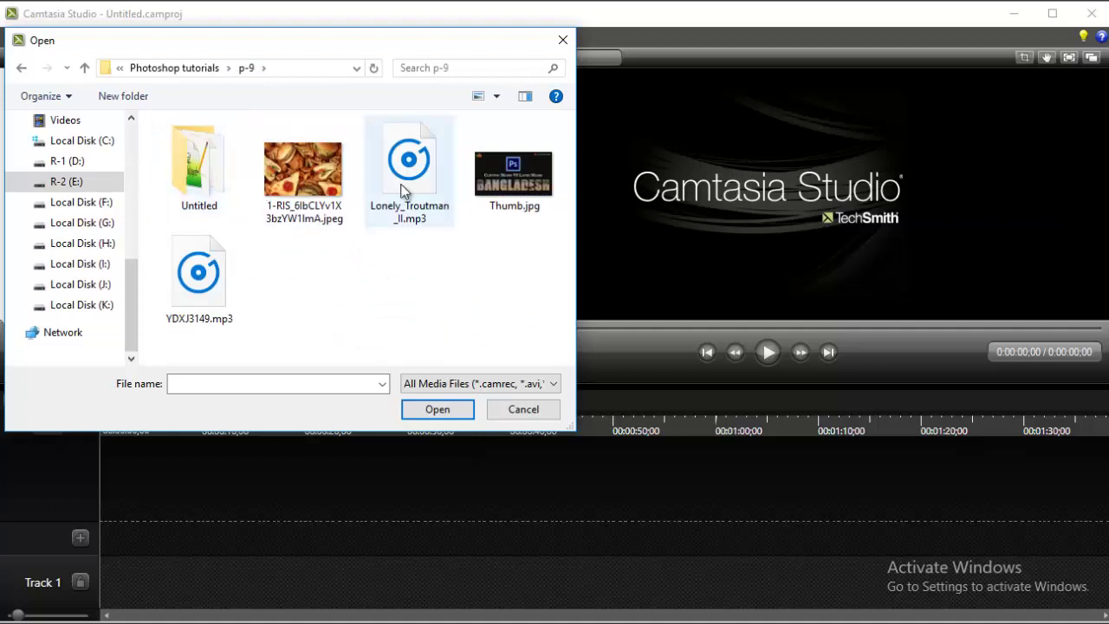
{"action": "double_click", "coordinate": [228, 173]}
{"action": "double_click", "coordinate": [232, 201]}
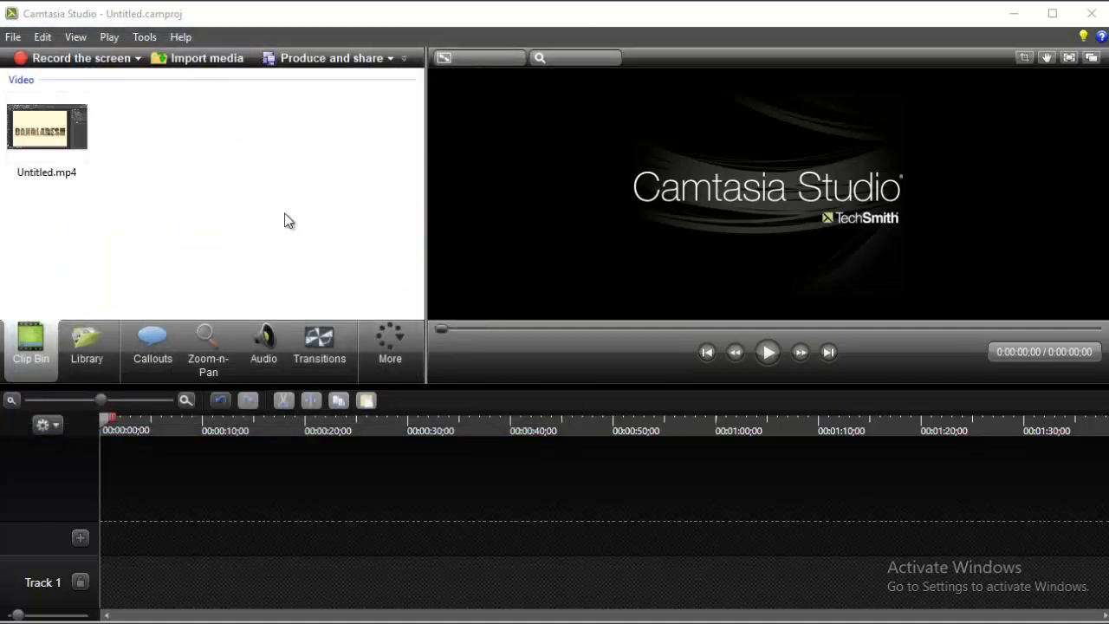
{"action": "left_click", "coordinate": [67, 142]}
{"action": "left_click", "coordinate": [227, 205]}
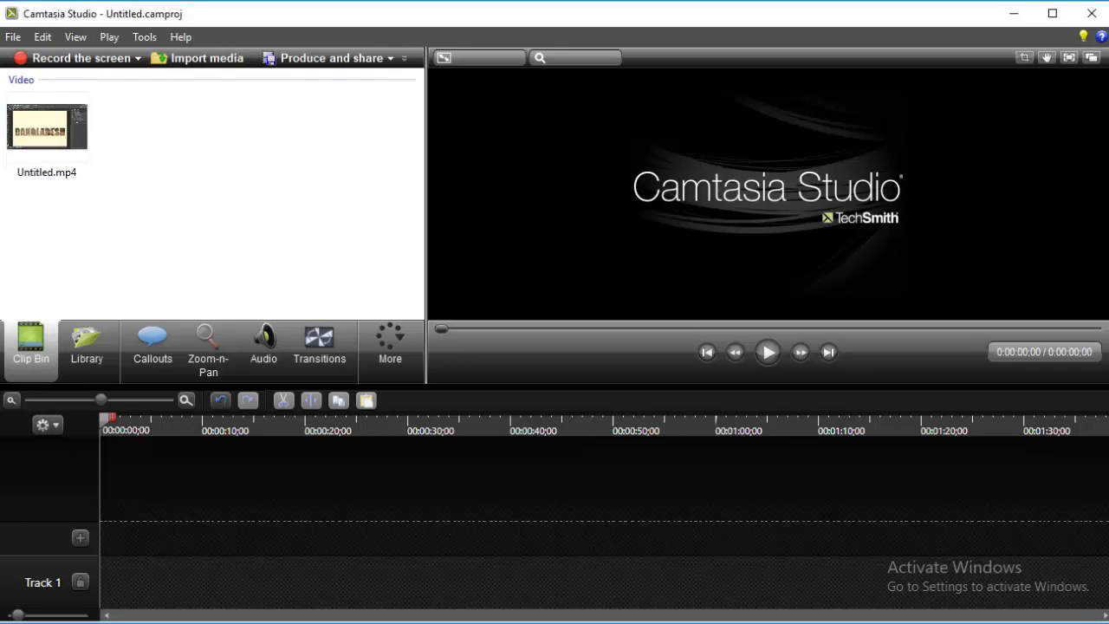
Switch to File Explorer and add IMG_4211.jpg from the IIUPE Photos folder to Camtasia Studio's Clip Bin.
{"action": "key", "text": "alt+Tab"}
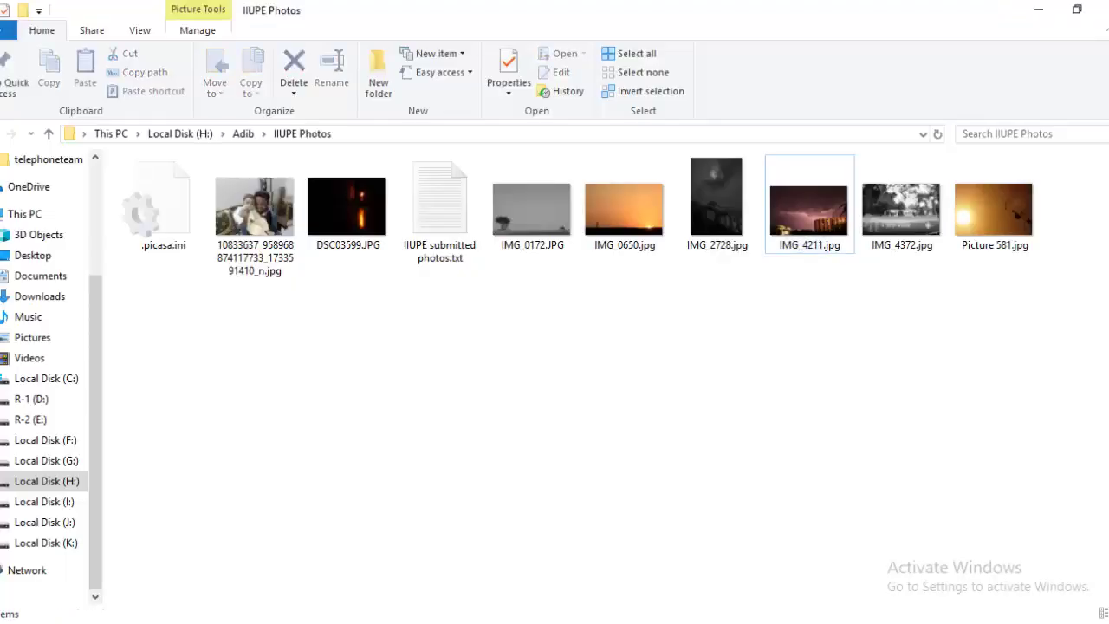
{"action": "left_click_drag", "start_coordinate": [809, 208], "coordinate": [243, 218]}
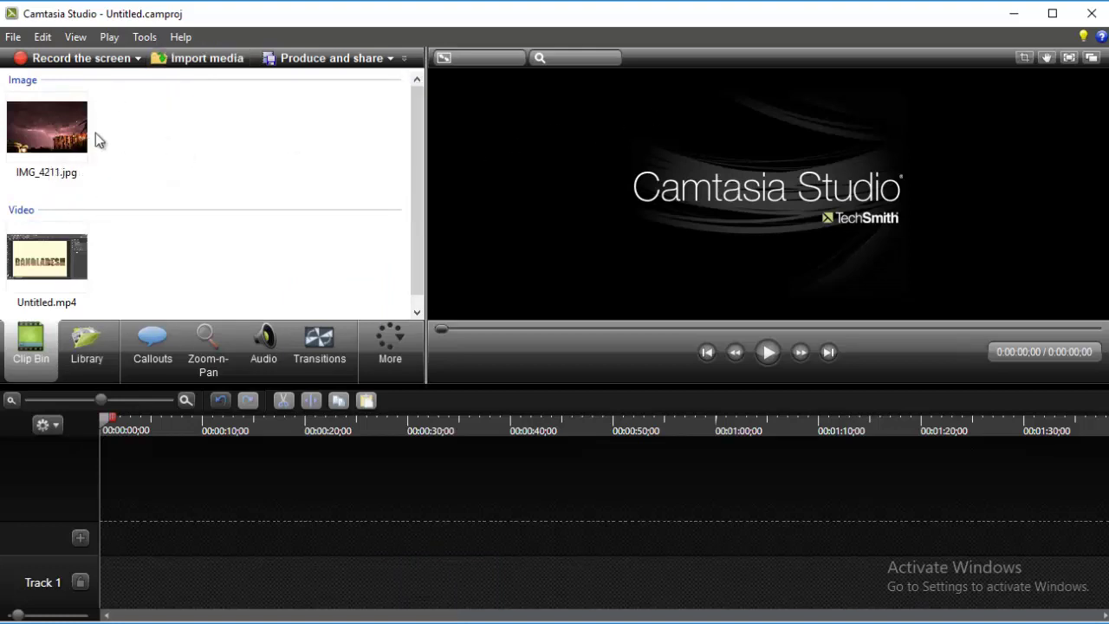
Preview IMG_4211.jpg and Untitled.mp4 from the Clip Bin, pausing the video after a moment.
{"action": "left_click", "coordinate": [59, 137]}
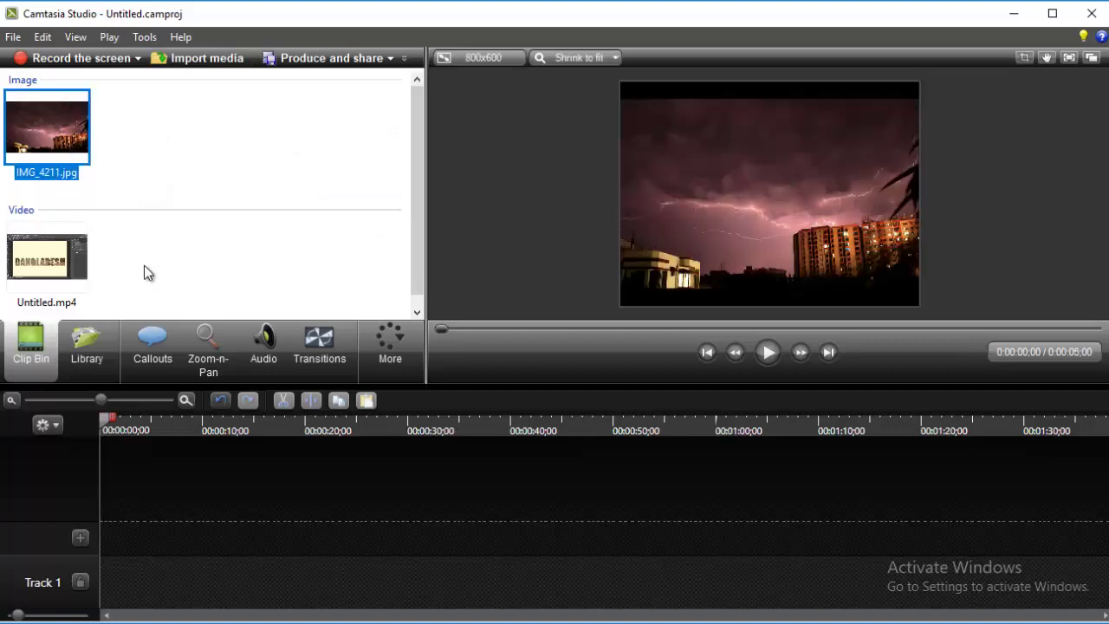
{"action": "double_click", "coordinate": [70, 274]}
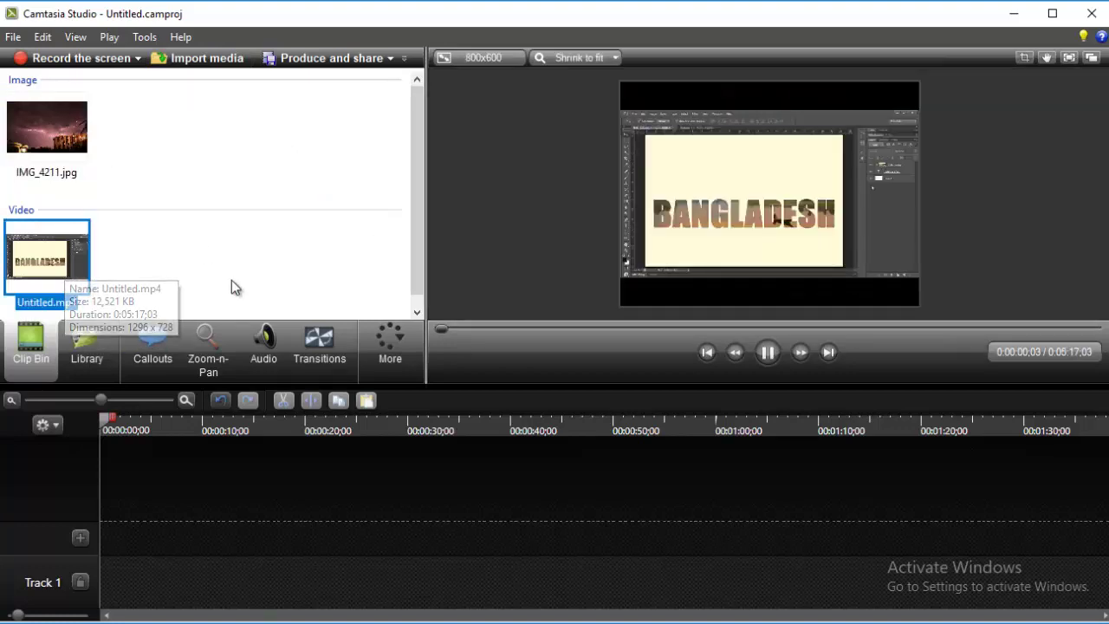
{"action": "left_click", "coordinate": [765, 354]}
{"action": "left_click", "coordinate": [235, 223]}
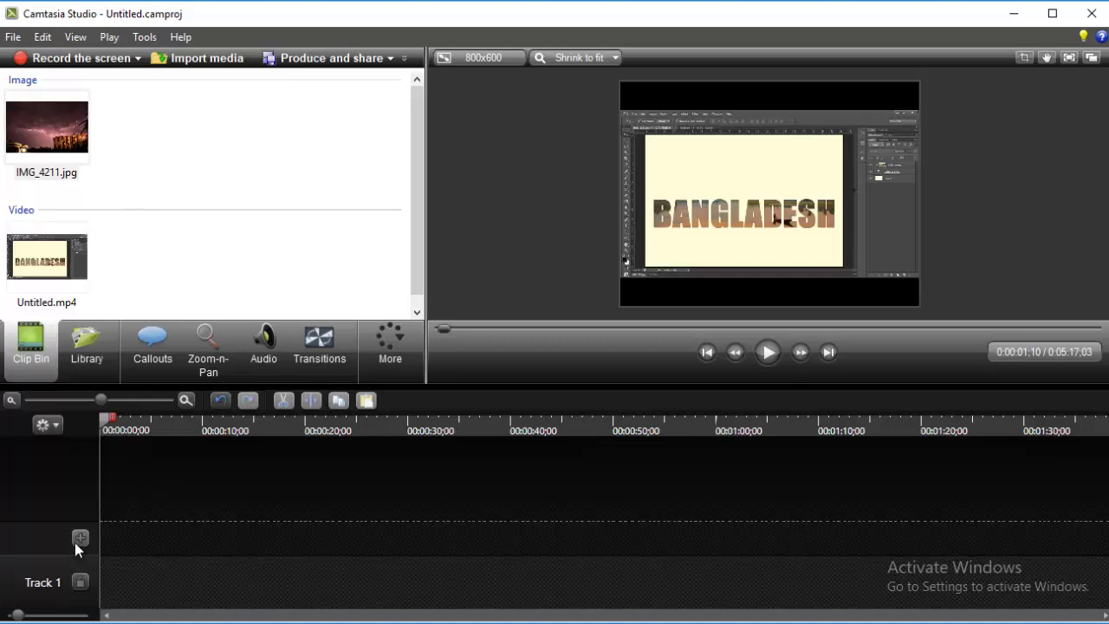
Place Untitled.mp4 at the start of Track 1, with the editing dimensions set to 1280 x 720 (YouTube & Screencast).
{"action": "left_click_drag", "start_coordinate": [57, 283], "coordinate": [208, 558]}
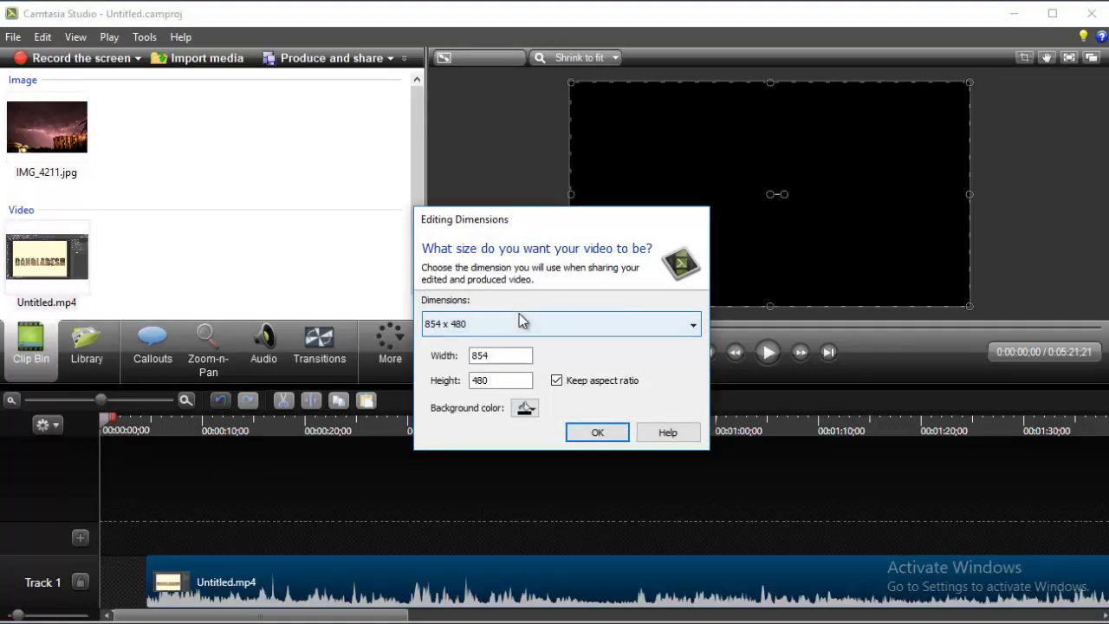
{"action": "left_click", "coordinate": [519, 324]}
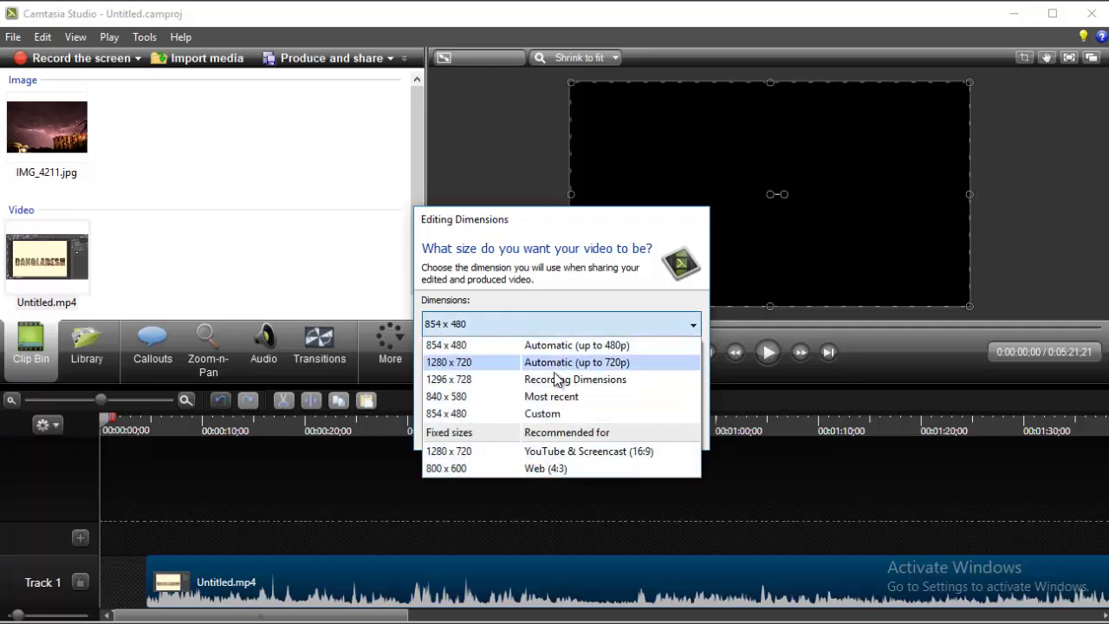
{"action": "left_click", "coordinate": [463, 450]}
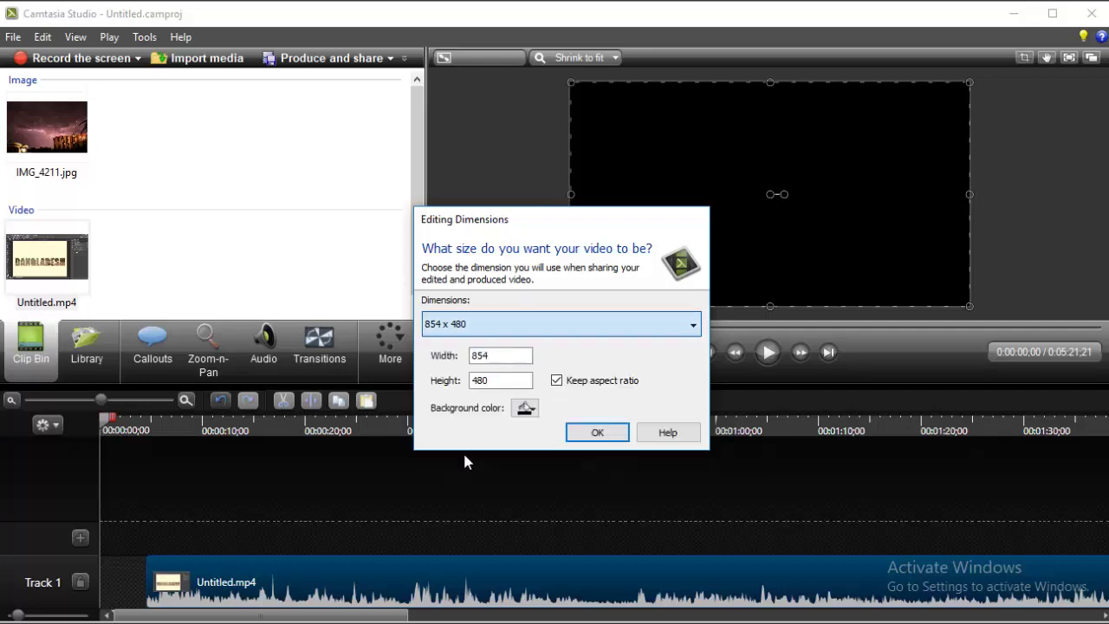
{"action": "left_click", "coordinate": [597, 432]}
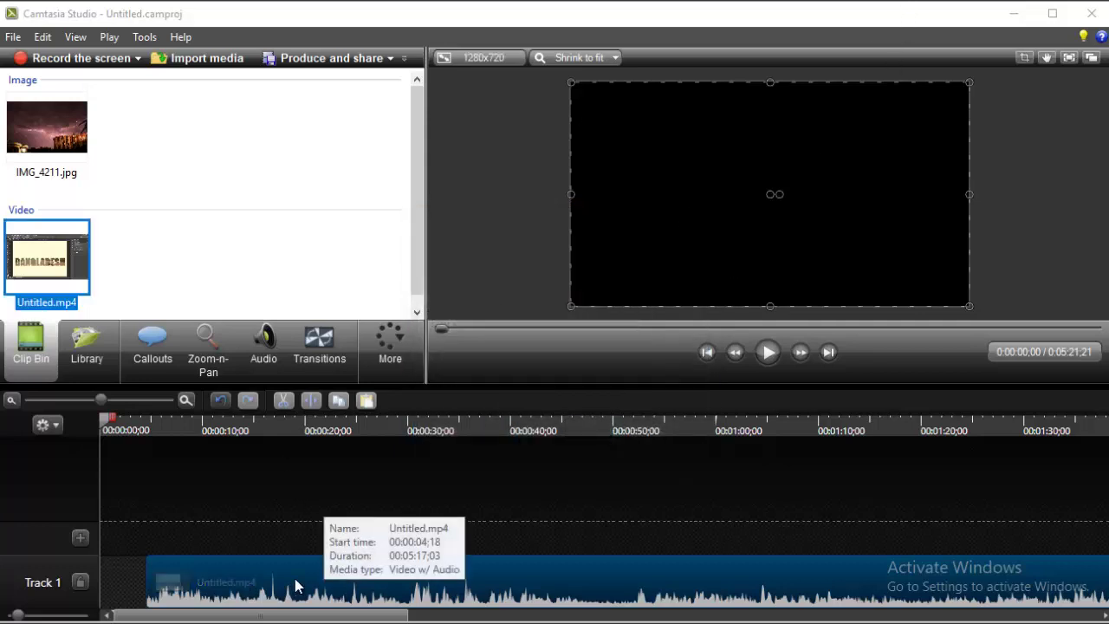
{"action": "left_click_drag", "start_coordinate": [297, 582], "coordinate": [52, 585]}
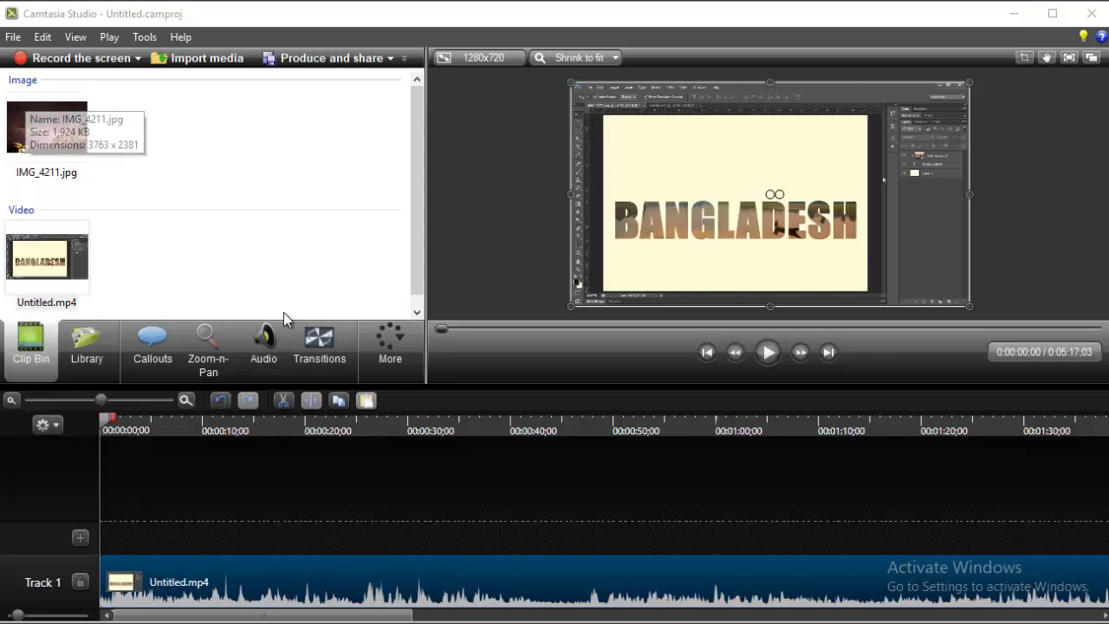
Add IMG_4211.jpg at the start of Track 2, shrink it to about half the frame width and place it over the BANGLADESH lettering.
{"action": "left_click_drag", "start_coordinate": [45, 138], "coordinate": [111, 531]}
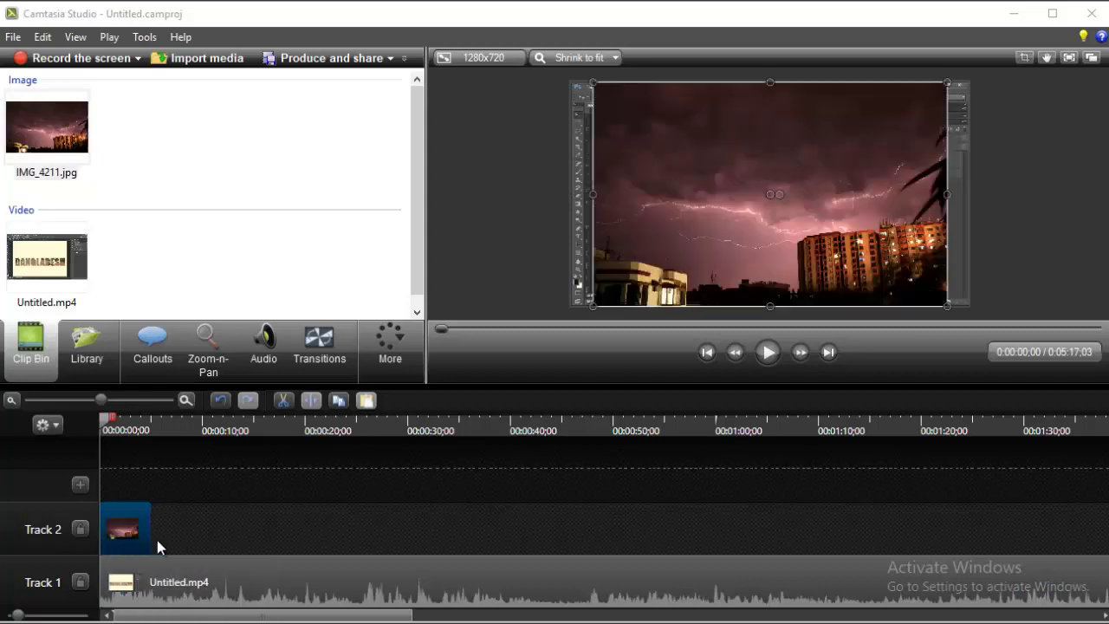
{"action": "left_click_drag", "start_coordinate": [597, 93], "coordinate": [743, 176]}
{"action": "left_click_drag", "start_coordinate": [786, 258], "coordinate": [694, 237]}
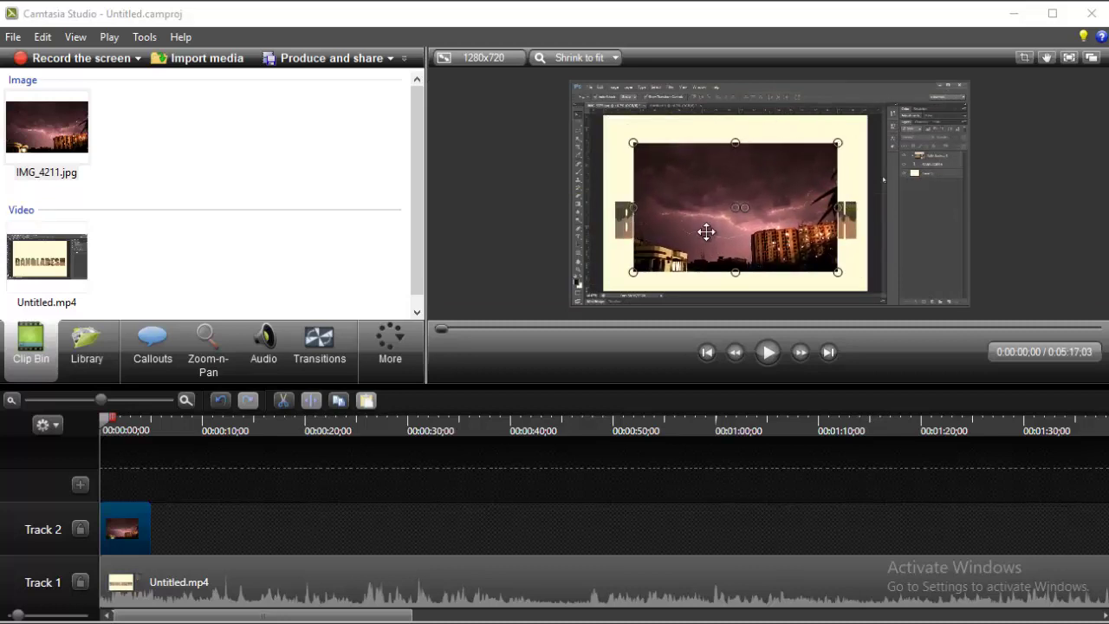
{"action": "left_click", "coordinate": [1008, 216]}
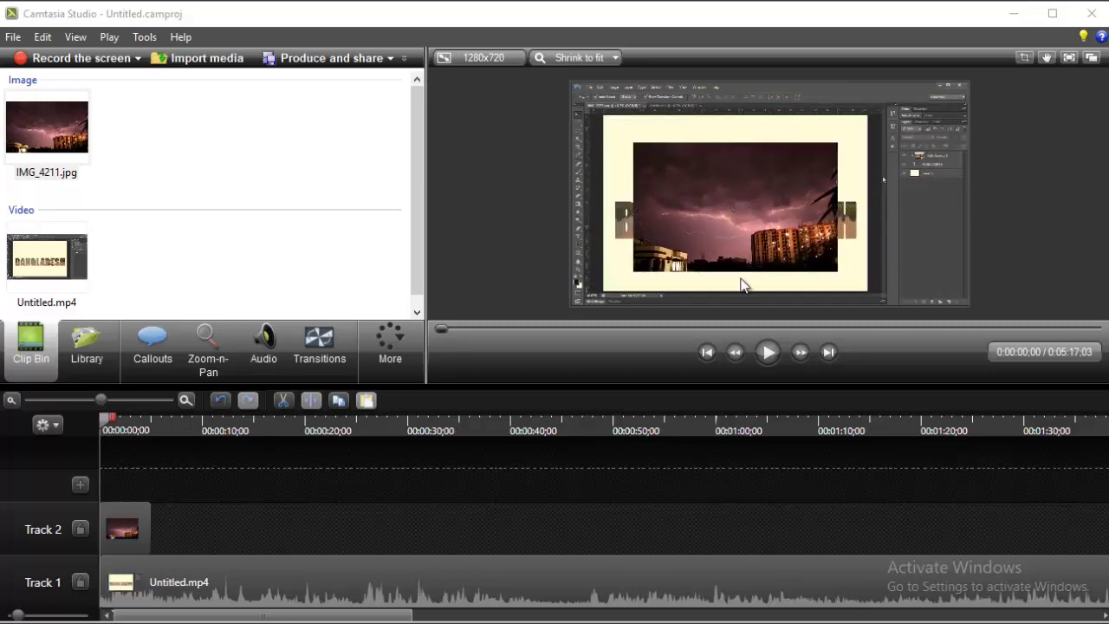
Extend the IMG_4211.jpg clip on Track 2 to about 0:01:07 and move the playhead to 0:01:20;15.
{"action": "left_click_drag", "start_coordinate": [110, 419], "coordinate": [120, 420]}
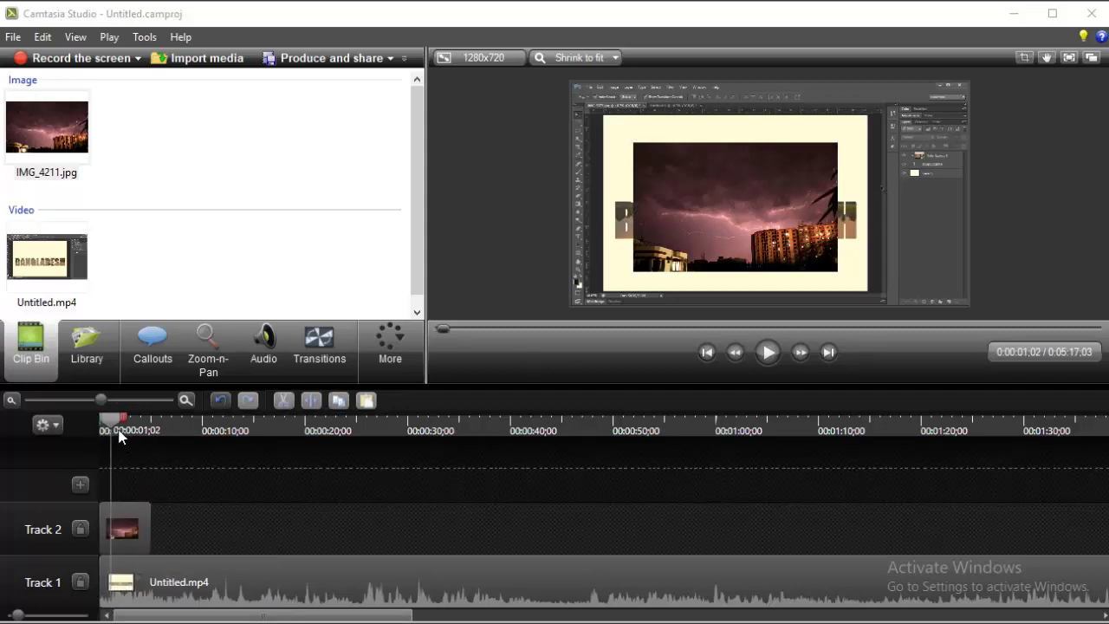
{"action": "left_click_drag", "start_coordinate": [110, 423], "coordinate": [468, 442]}
{"action": "left_click", "coordinate": [121, 526]}
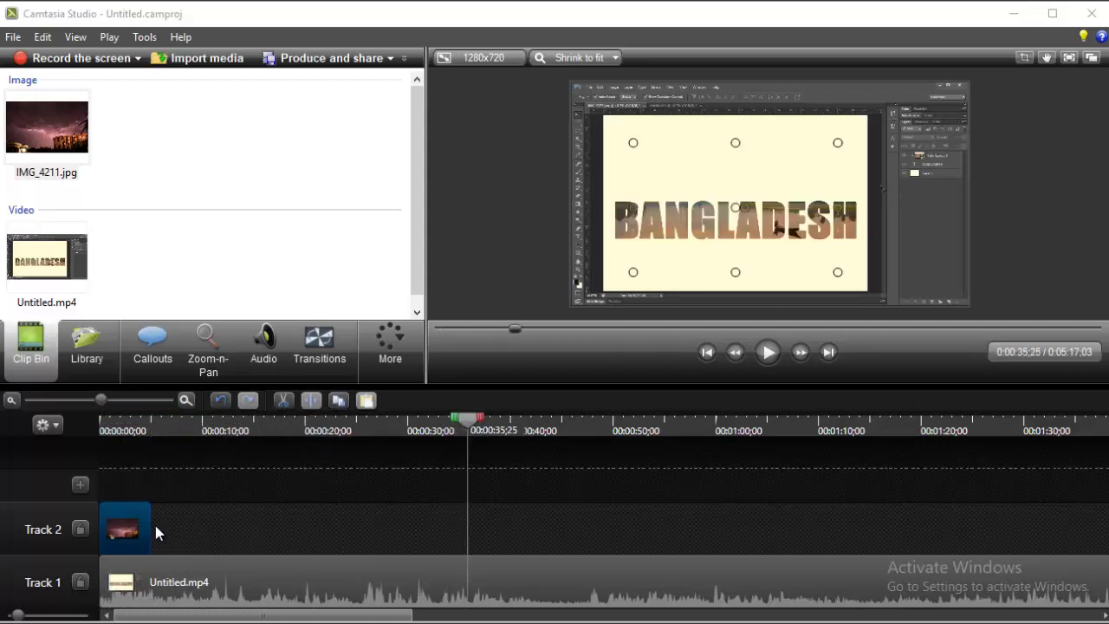
{"action": "left_click_drag", "start_coordinate": [149, 530], "coordinate": [789, 537]}
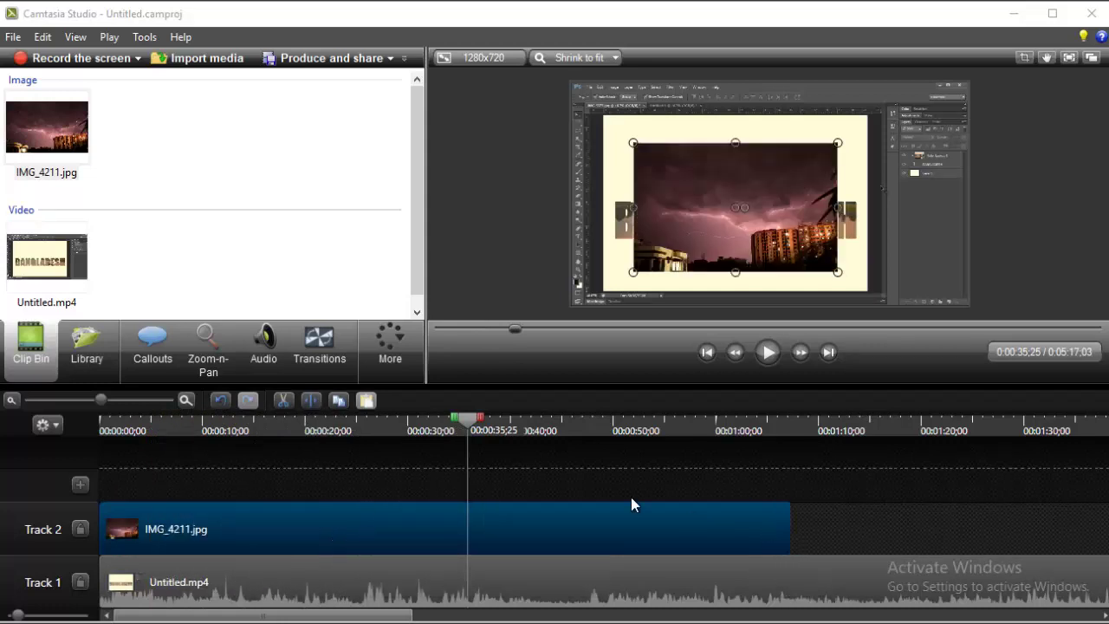
{"action": "left_click_drag", "start_coordinate": [107, 433], "coordinate": [925, 498]}
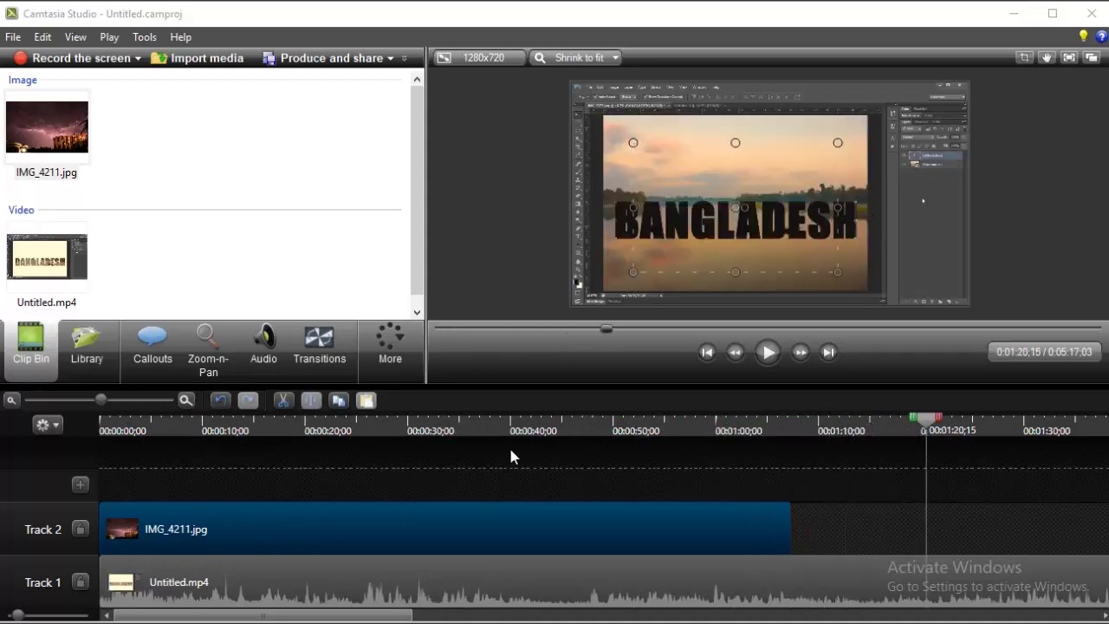
{"action": "key", "text": "Escape"}
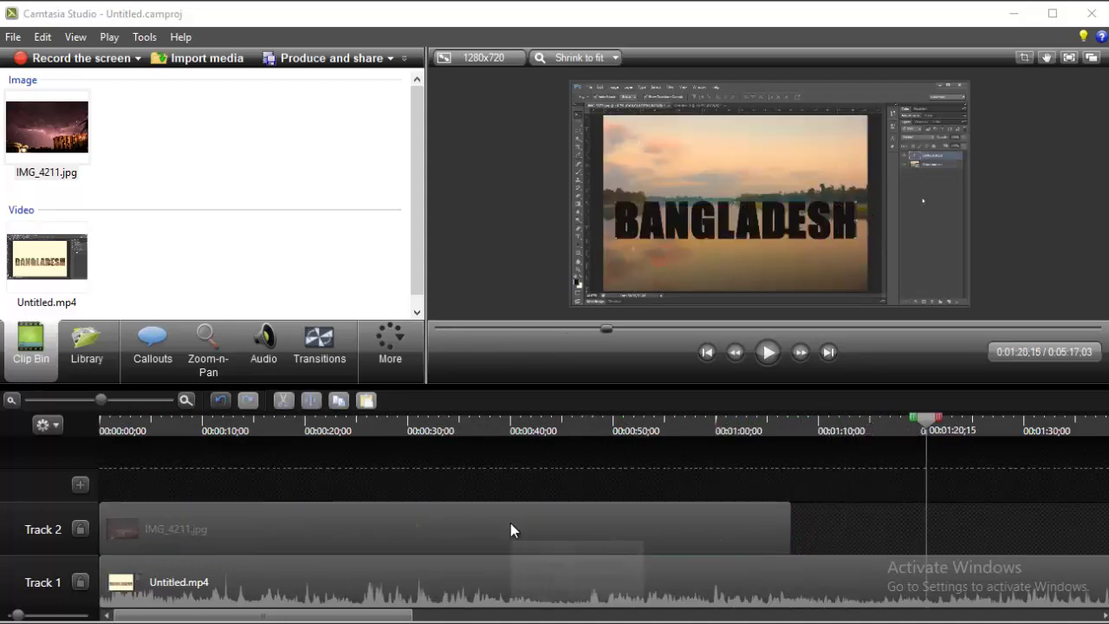
Insert two empty tracks, Track 3 and Track 4, above the image track.
{"action": "left_click", "coordinate": [606, 582]}
{"action": "left_click", "coordinate": [237, 530]}
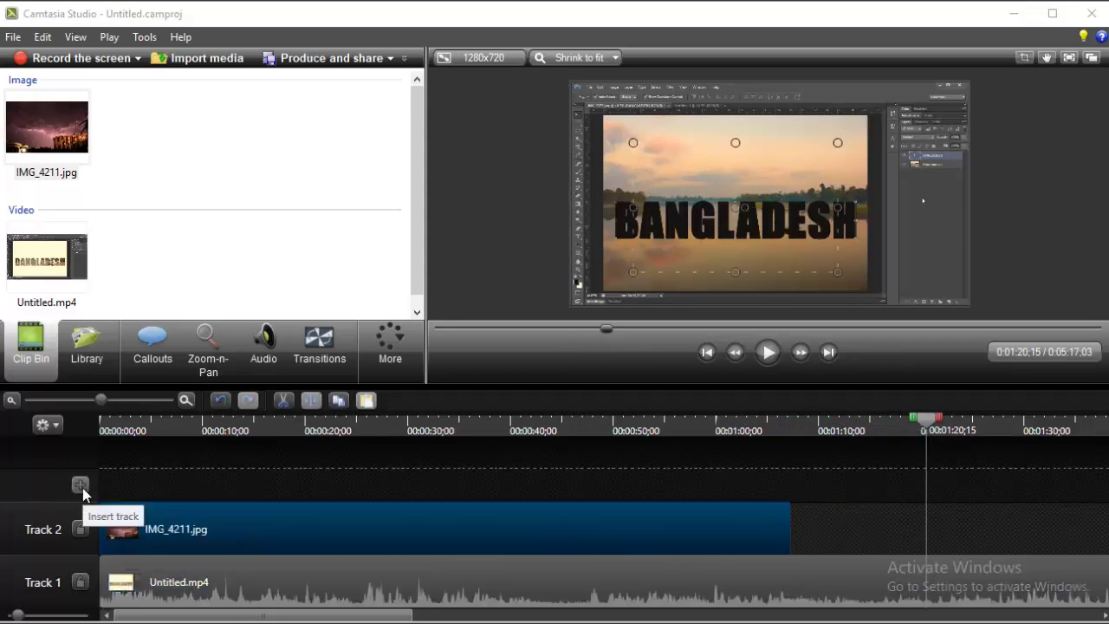
{"action": "left_click", "coordinate": [81, 486]}
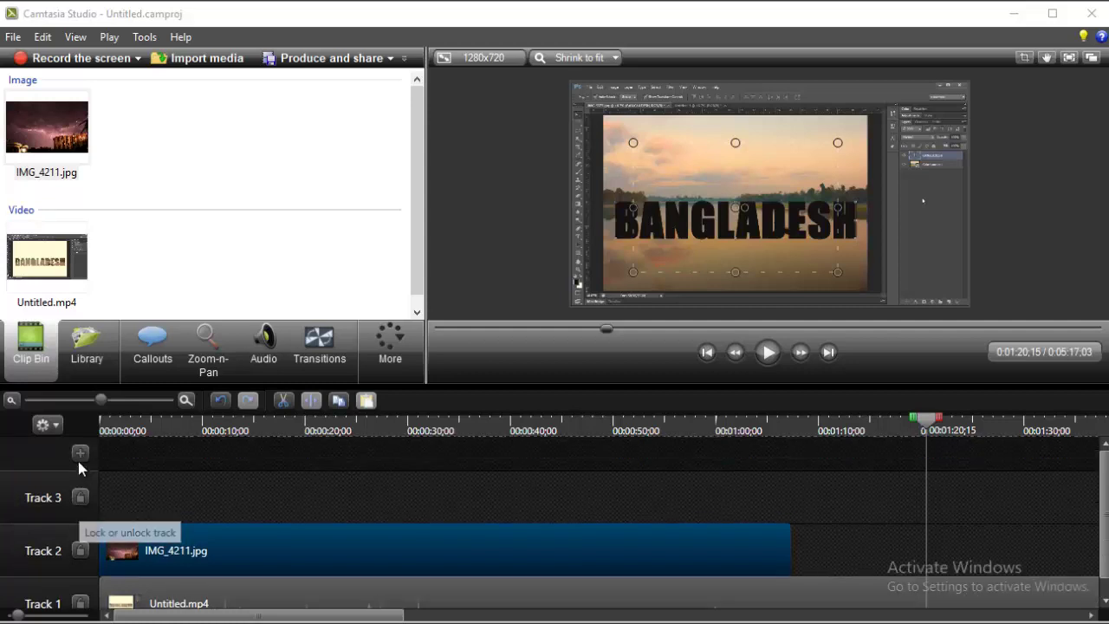
{"action": "left_click", "coordinate": [79, 454]}
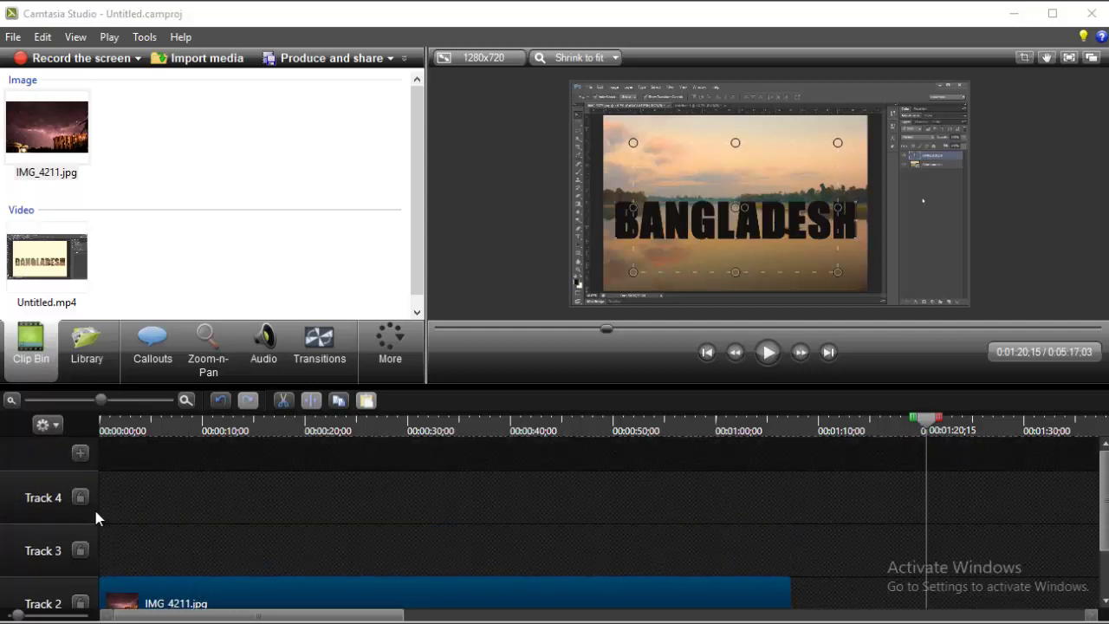
Try out track locking by locking and unlocking Track 4 and toggling the lock on Track 1.
{"action": "left_click", "coordinate": [80, 497]}
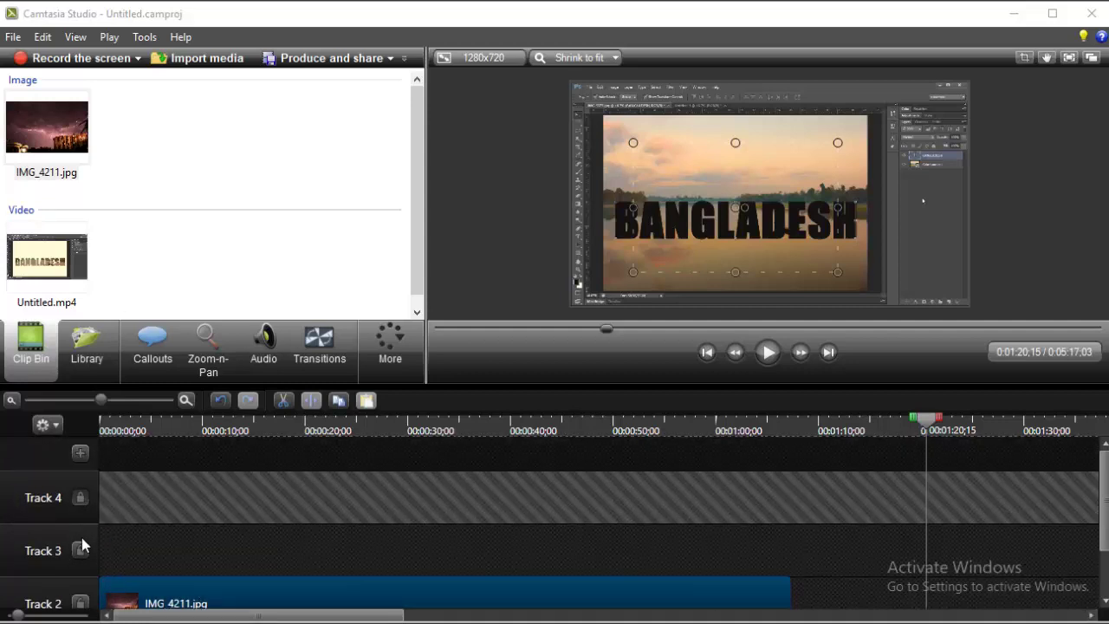
{"action": "left_click", "coordinate": [82, 497]}
{"action": "scroll", "coordinate": [85, 537], "scroll_direction": "down", "scroll_amount": 1}
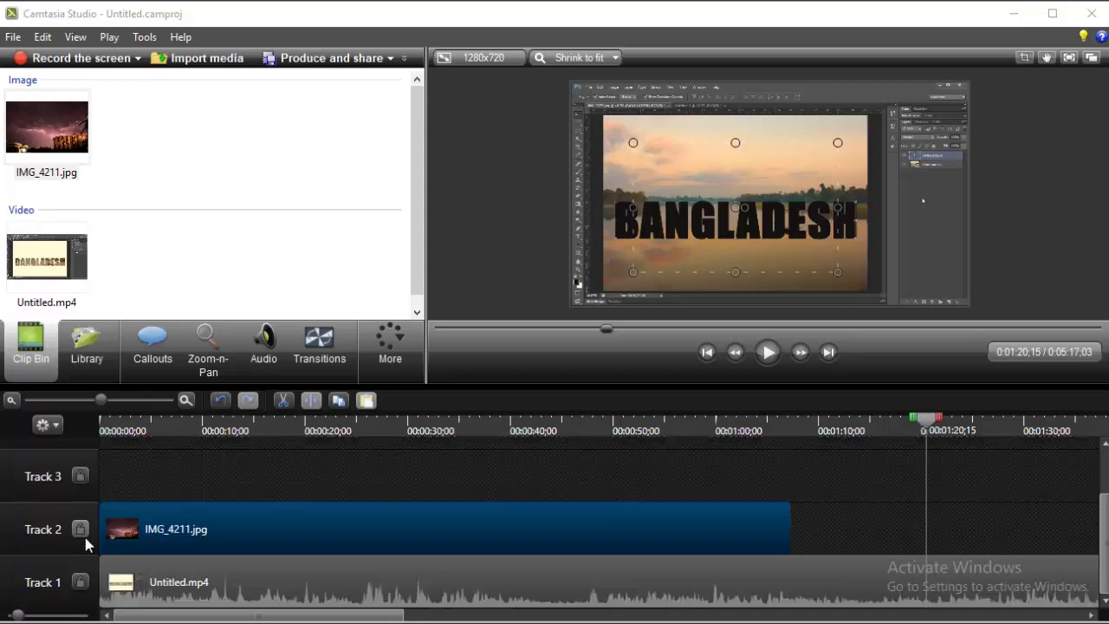
{"action": "left_click", "coordinate": [80, 582]}
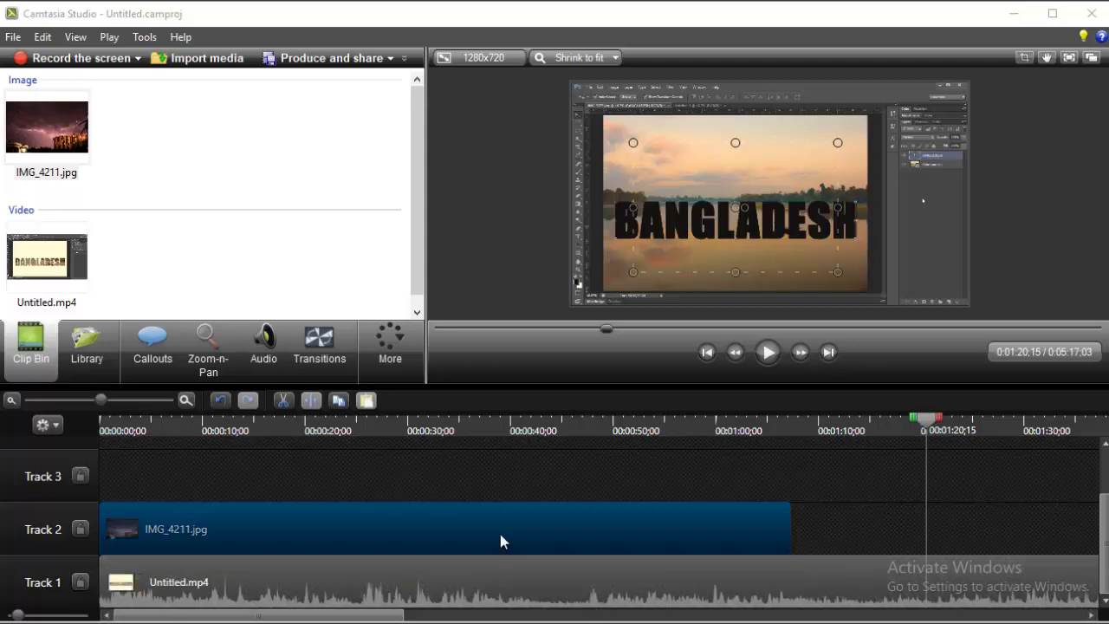
Deselect the IMG_4211.jpg clip on Track 2 and play the timeline briefly from the playhead.
{"action": "left_click", "coordinate": [169, 481]}
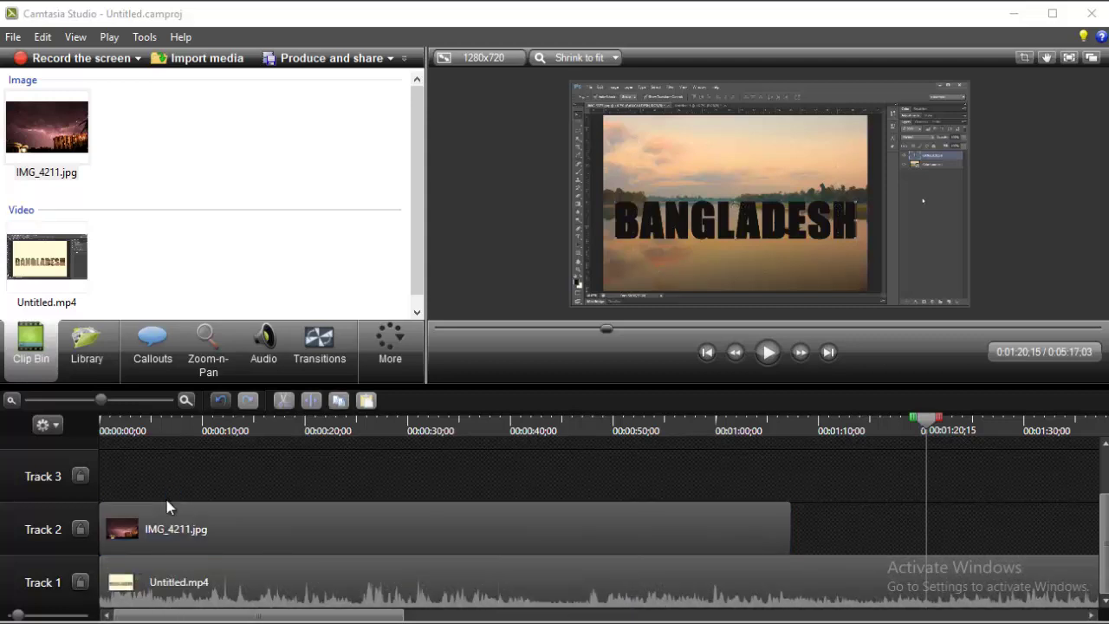
{"action": "scroll", "coordinate": [167, 500], "scroll_direction": "up", "scroll_amount": 1}
{"action": "scroll", "coordinate": [166, 503], "scroll_direction": "down", "scroll_amount": 1}
{"action": "left_click", "coordinate": [767, 352]}
{"action": "left_click", "coordinate": [768, 351]}
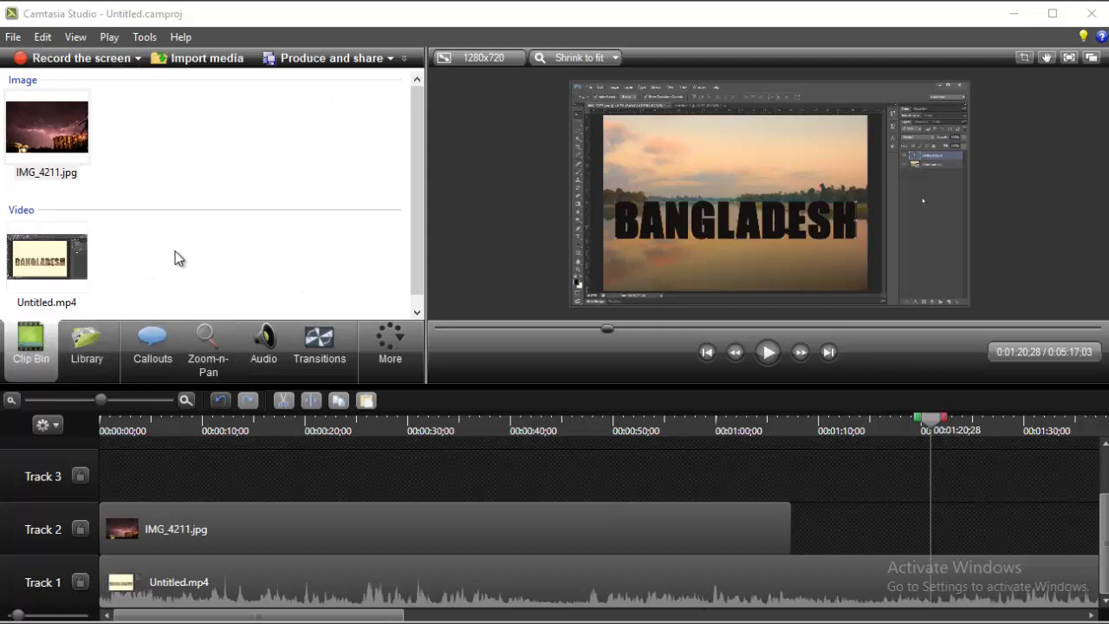
Look into the Library and examine the available callout shapes, from arrows and sketch shapes to highlight, text and hotspot.
{"action": "left_click", "coordinate": [89, 356]}
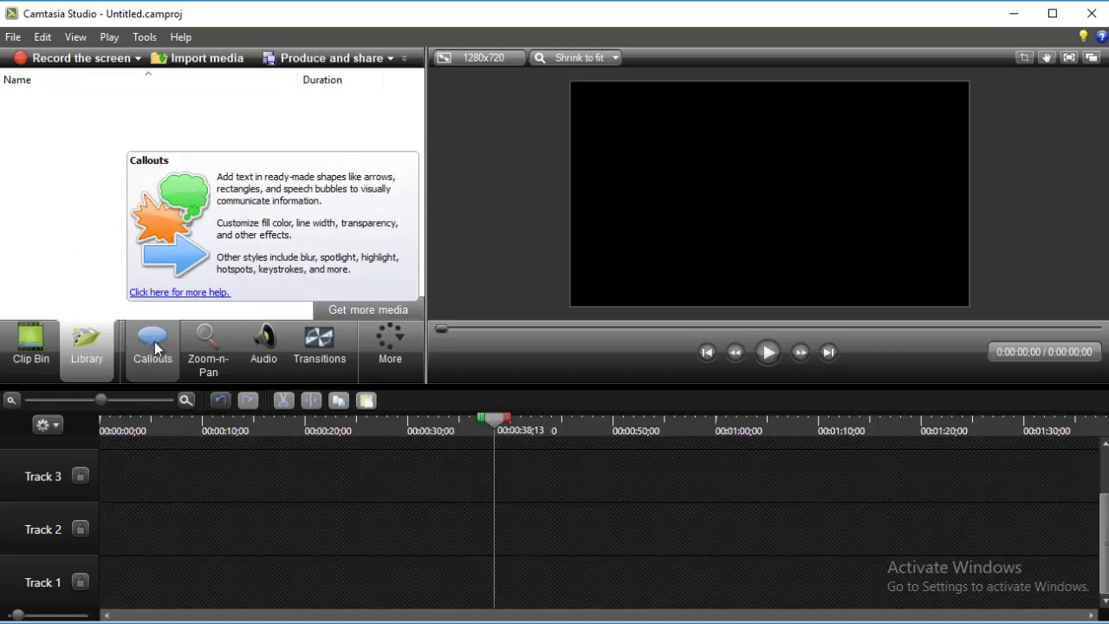
{"action": "left_click", "coordinate": [154, 346]}
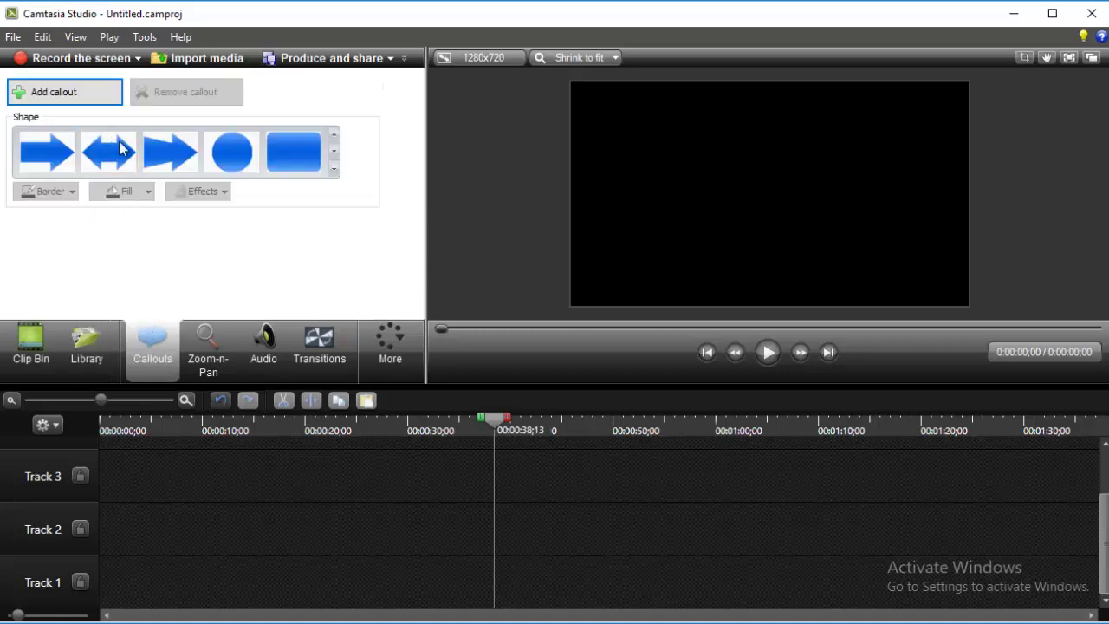
{"action": "left_click", "coordinate": [334, 153]}
{"action": "left_click", "coordinate": [334, 153]}
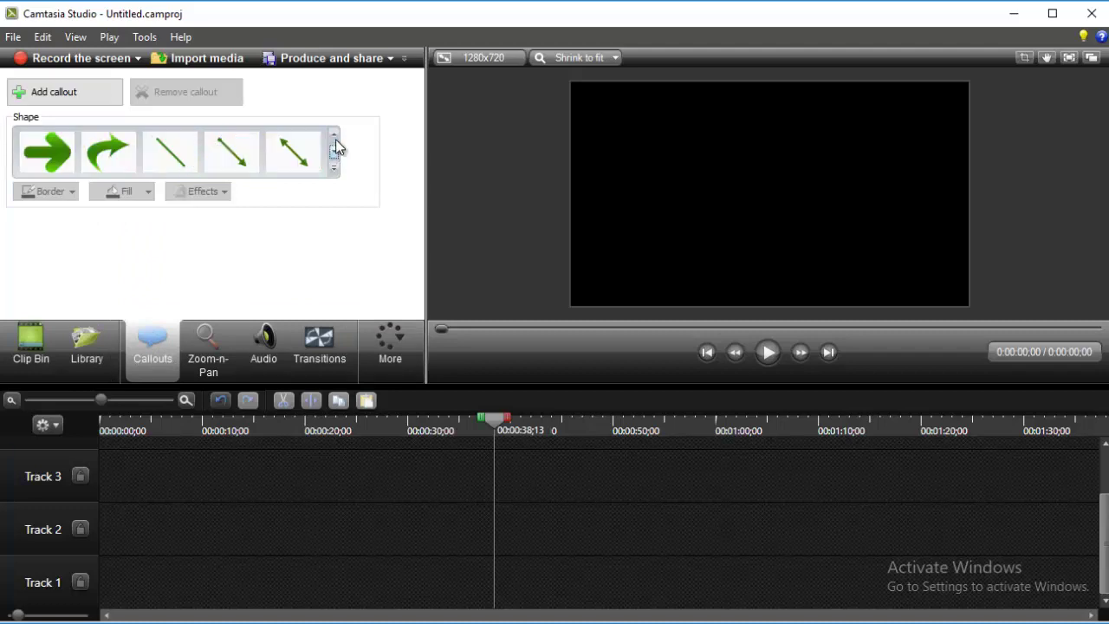
{"action": "left_click", "coordinate": [332, 150]}
{"action": "left_click", "coordinate": [333, 150]}
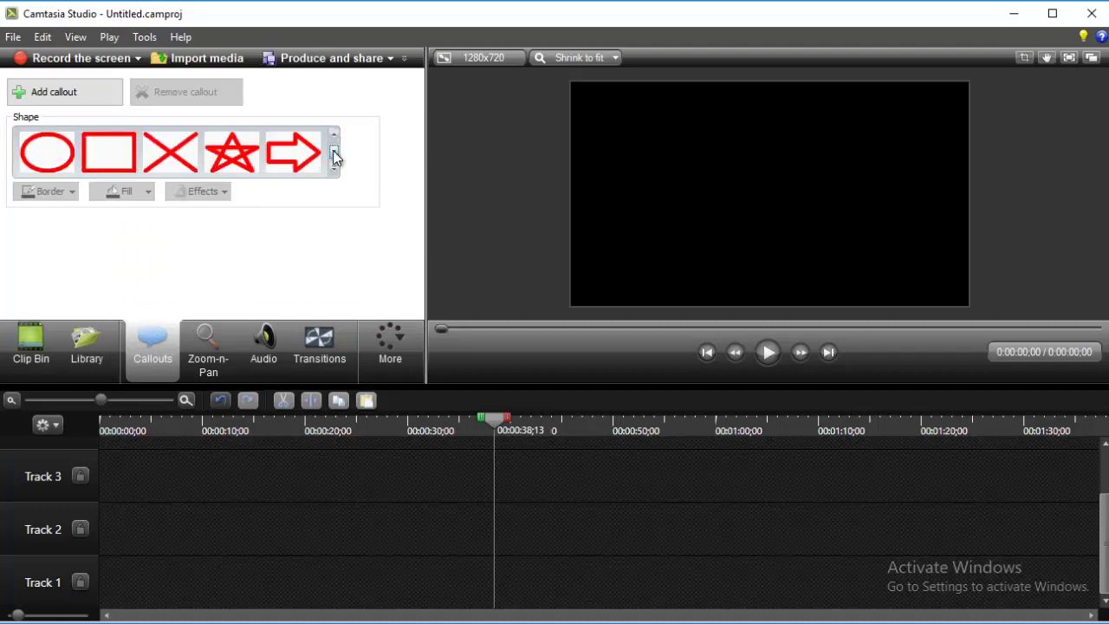
{"action": "left_click", "coordinate": [332, 150]}
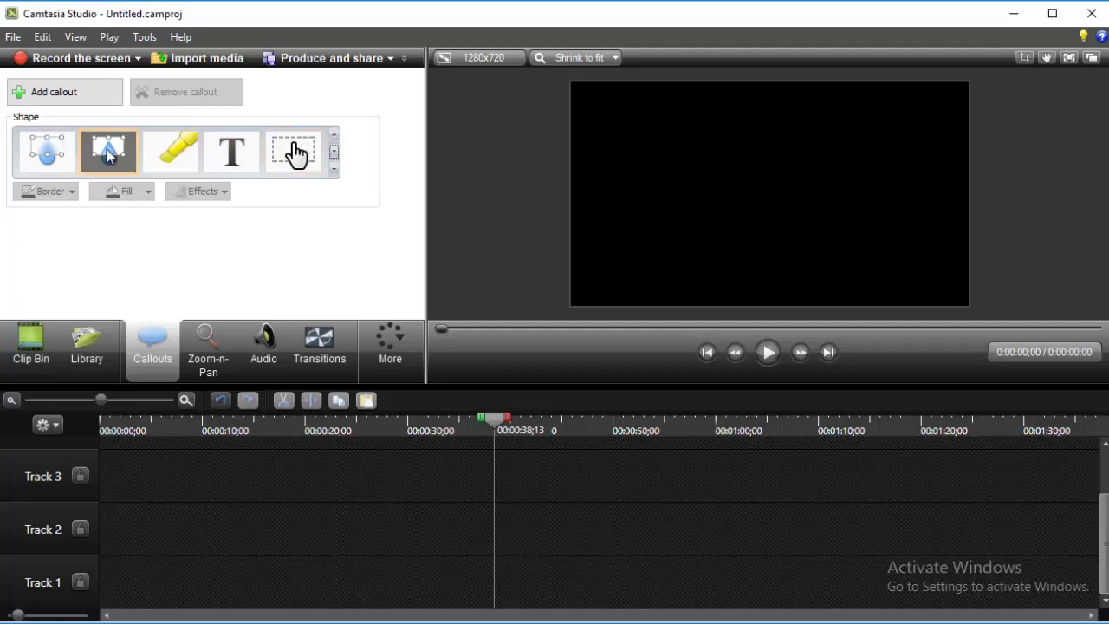
{"action": "left_click", "coordinate": [334, 135]}
{"action": "left_click", "coordinate": [334, 134]}
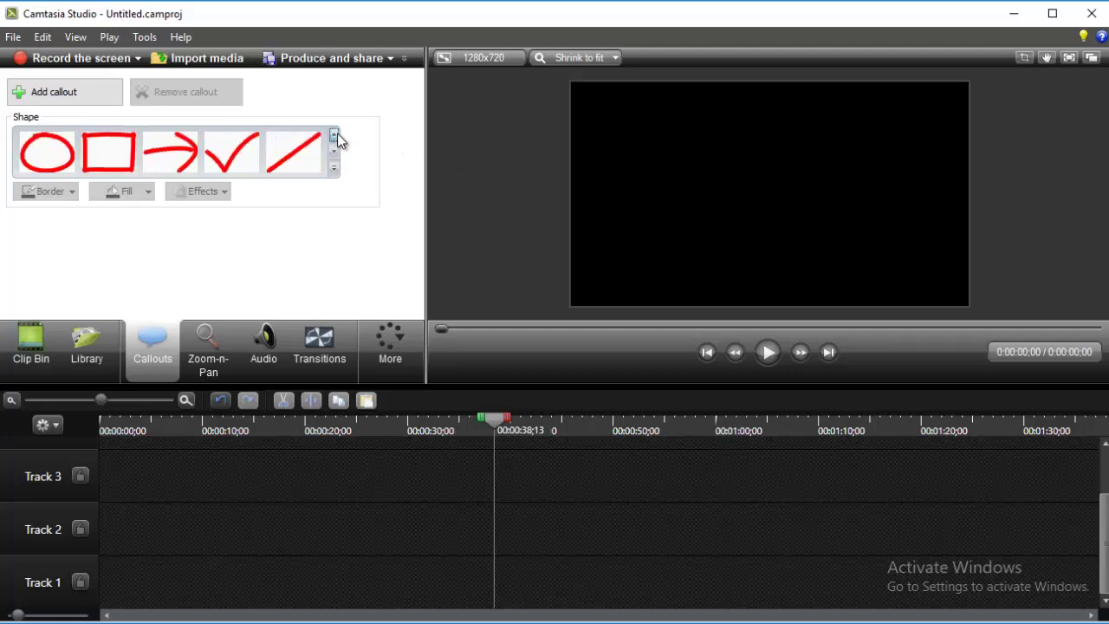
{"action": "left_click", "coordinate": [334, 134]}
{"action": "left_click", "coordinate": [334, 135]}
{"action": "left_click", "coordinate": [332, 156]}
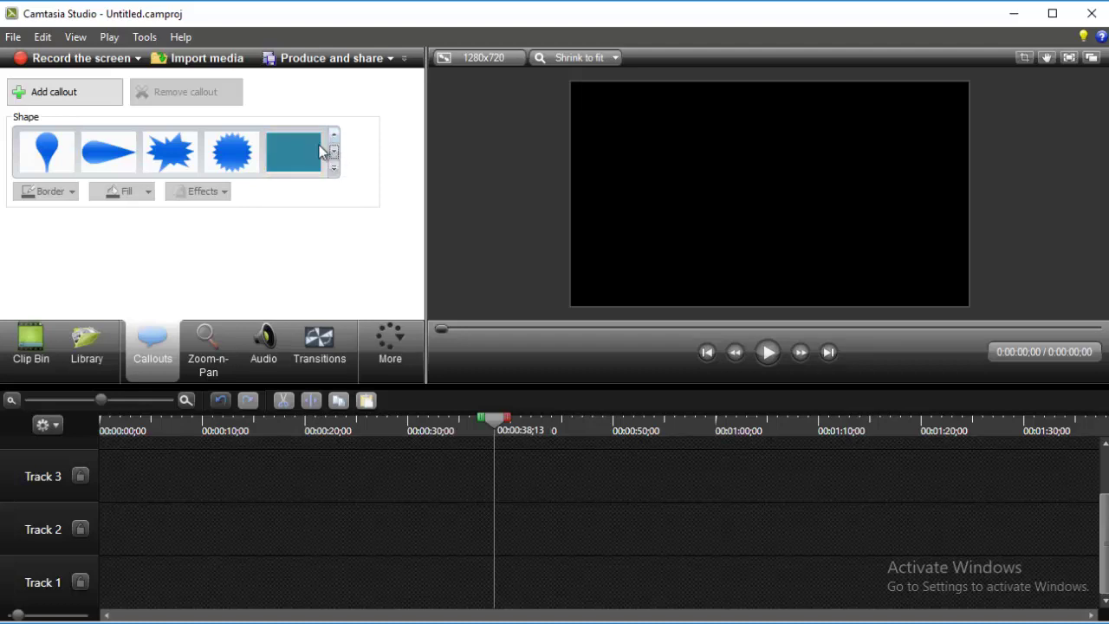
{"action": "left_click", "coordinate": [334, 134]}
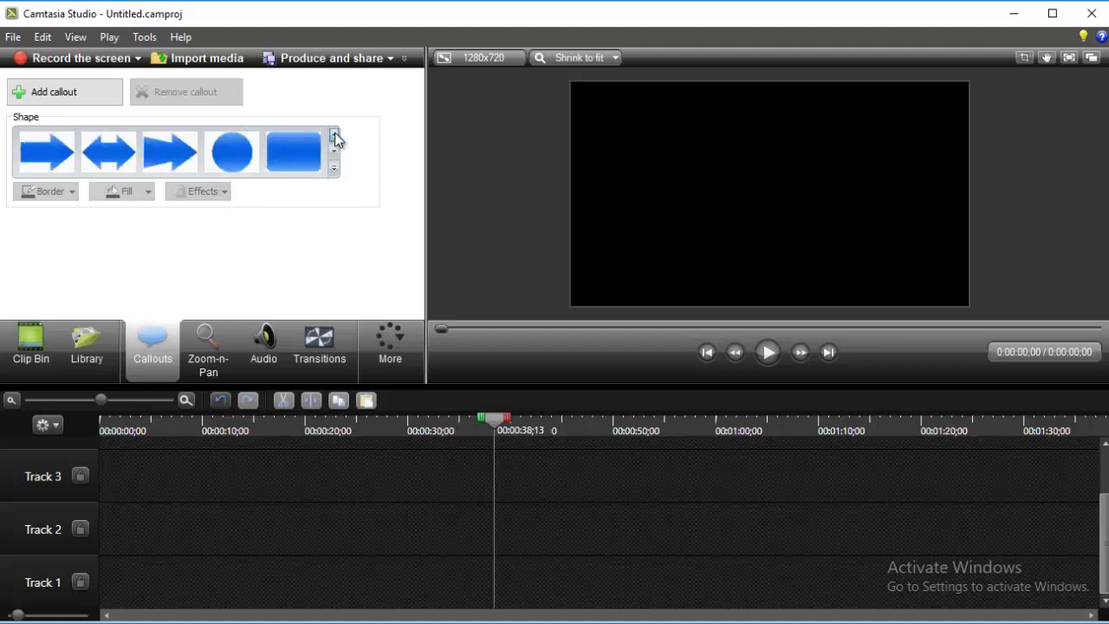
Examine the Zoom-n-Pan scale and SmartFocus options and the audio editing tools.
{"action": "left_click", "coordinate": [218, 359]}
{"action": "scroll", "coordinate": [250, 239], "scroll_direction": "down", "scroll_amount": 5}
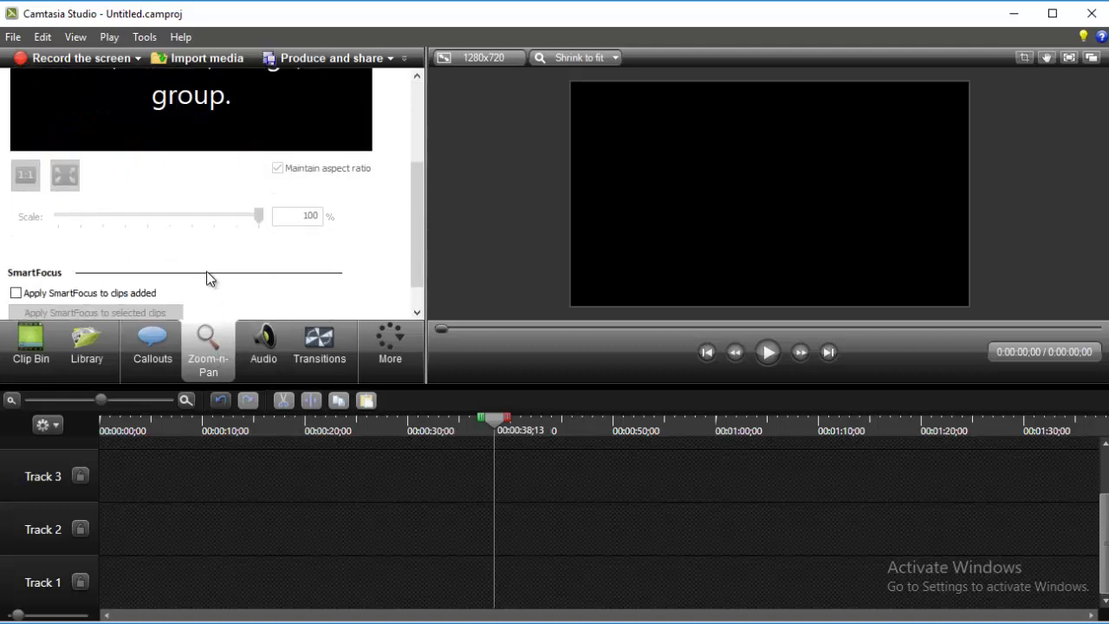
{"action": "scroll", "coordinate": [213, 270], "scroll_direction": "down", "scroll_amount": 2}
{"action": "scroll", "coordinate": [218, 268], "scroll_direction": "up", "scroll_amount": 6}
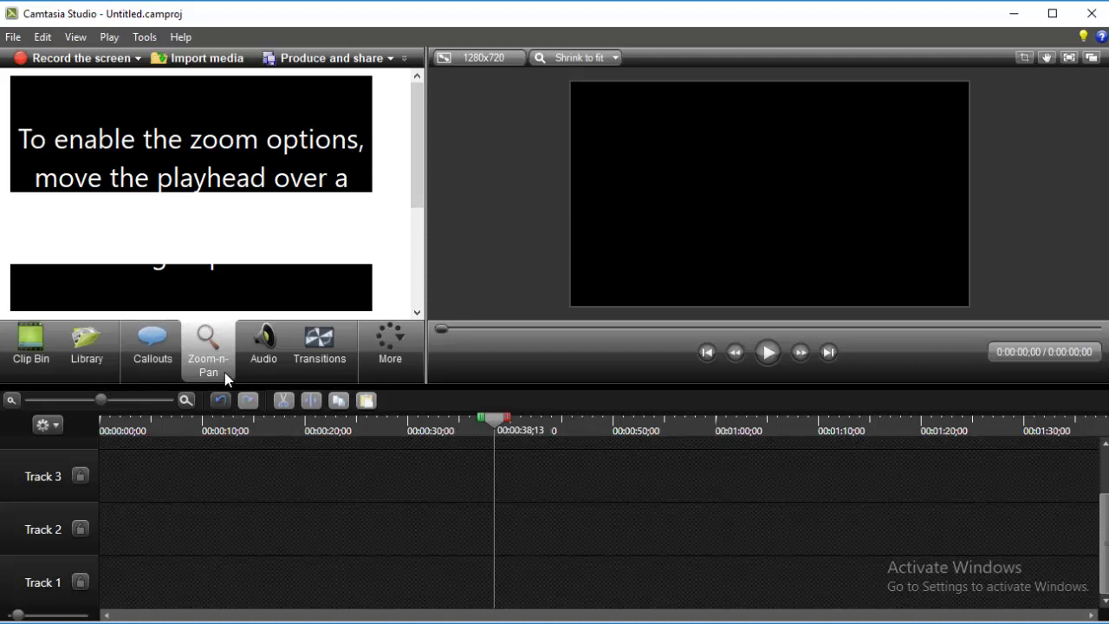
{"action": "left_click", "coordinate": [278, 359]}
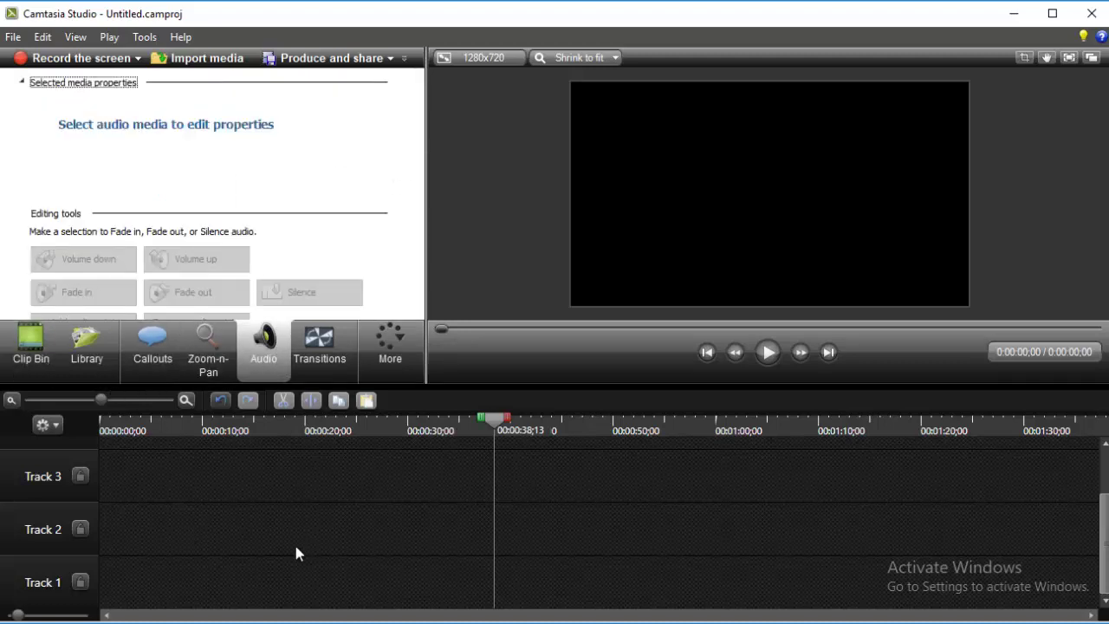
{"action": "left_click", "coordinate": [160, 527]}
{"action": "scroll", "coordinate": [265, 257], "scroll_direction": "down", "scroll_amount": 1}
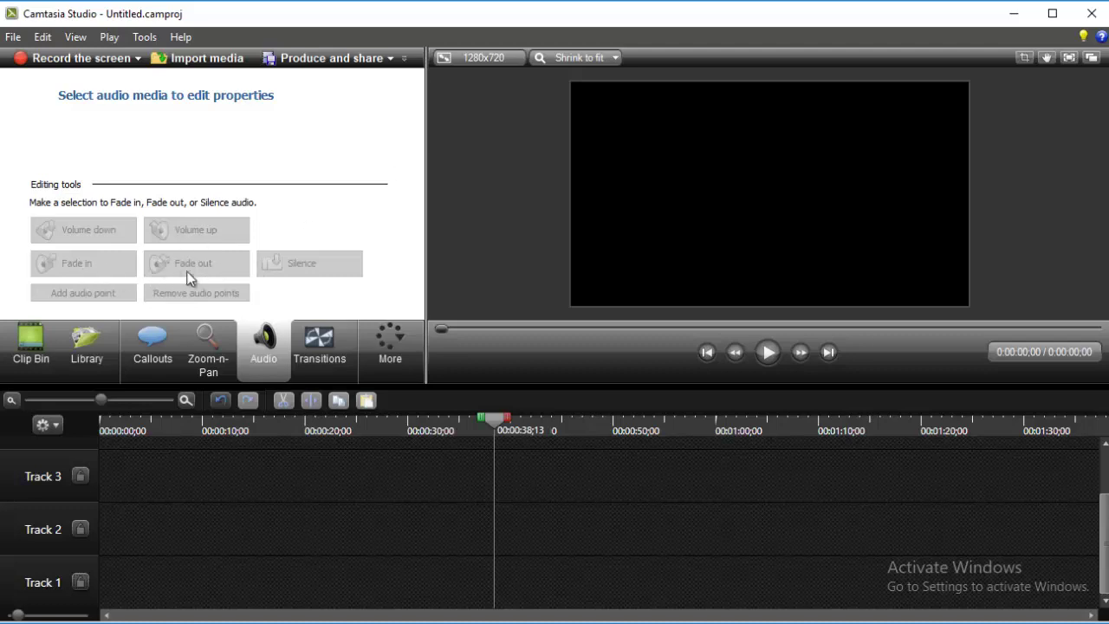
Preview the Checkerboard, Circle reveal, Fade and Fade through black transitions.
{"action": "left_click", "coordinate": [335, 355]}
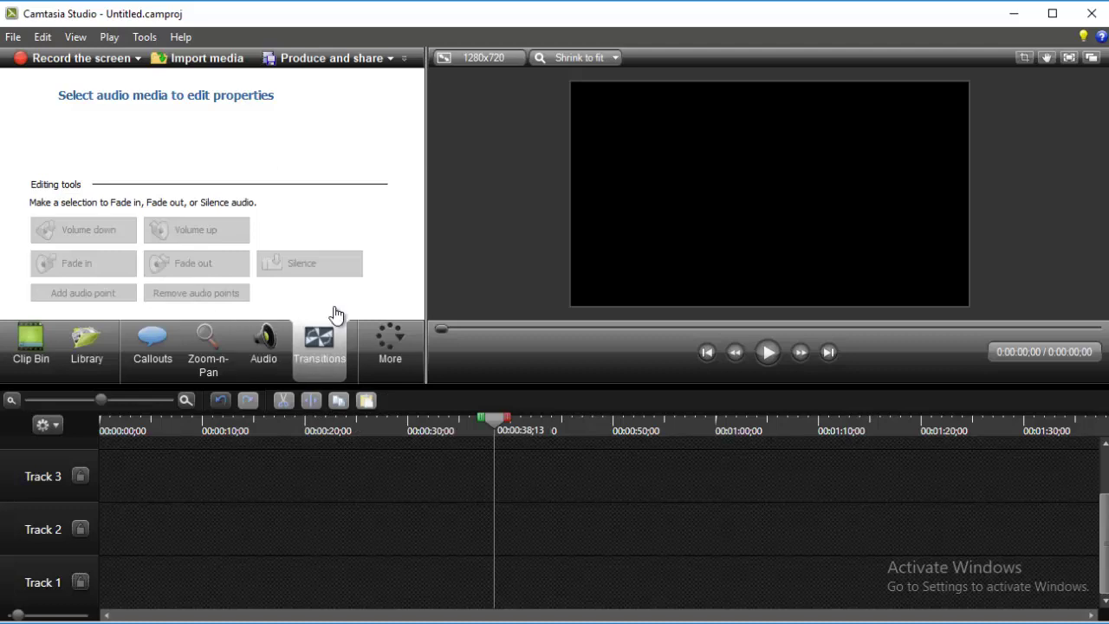
{"action": "scroll", "coordinate": [316, 252], "scroll_direction": "down", "scroll_amount": 3}
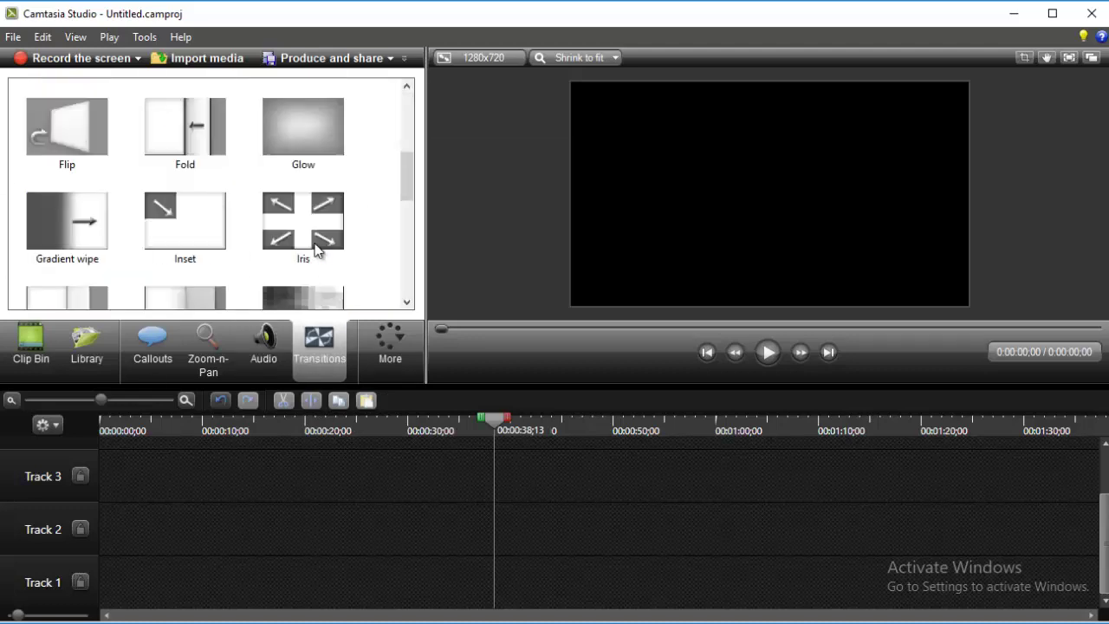
{"action": "scroll", "coordinate": [316, 250], "scroll_direction": "up", "scroll_amount": 3}
{"action": "left_click", "coordinate": [289, 151]}
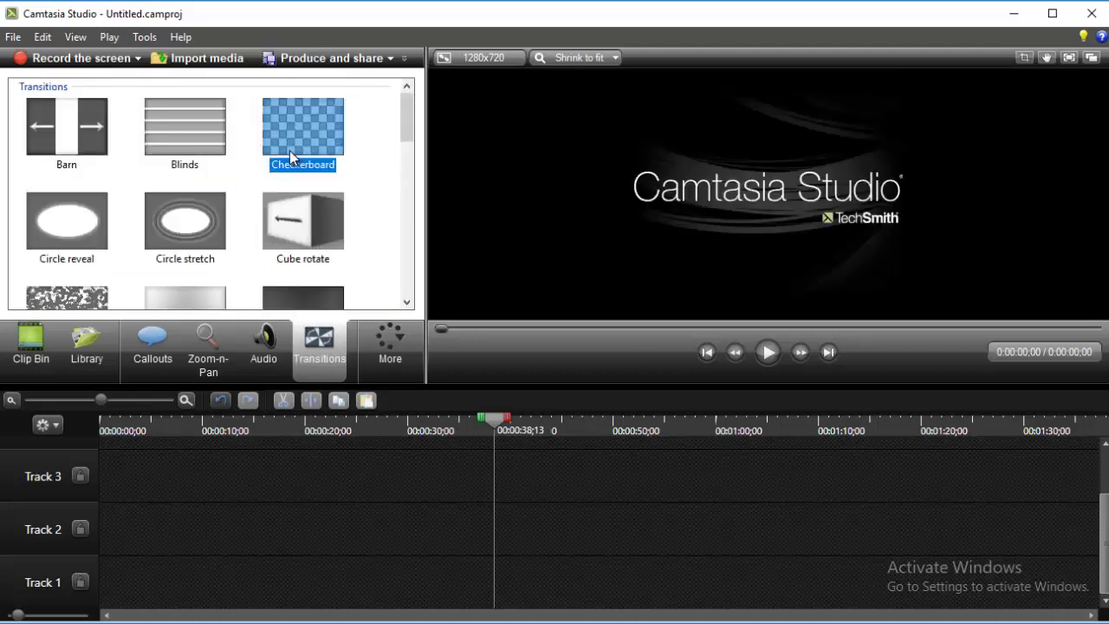
{"action": "left_click", "coordinate": [58, 223]}
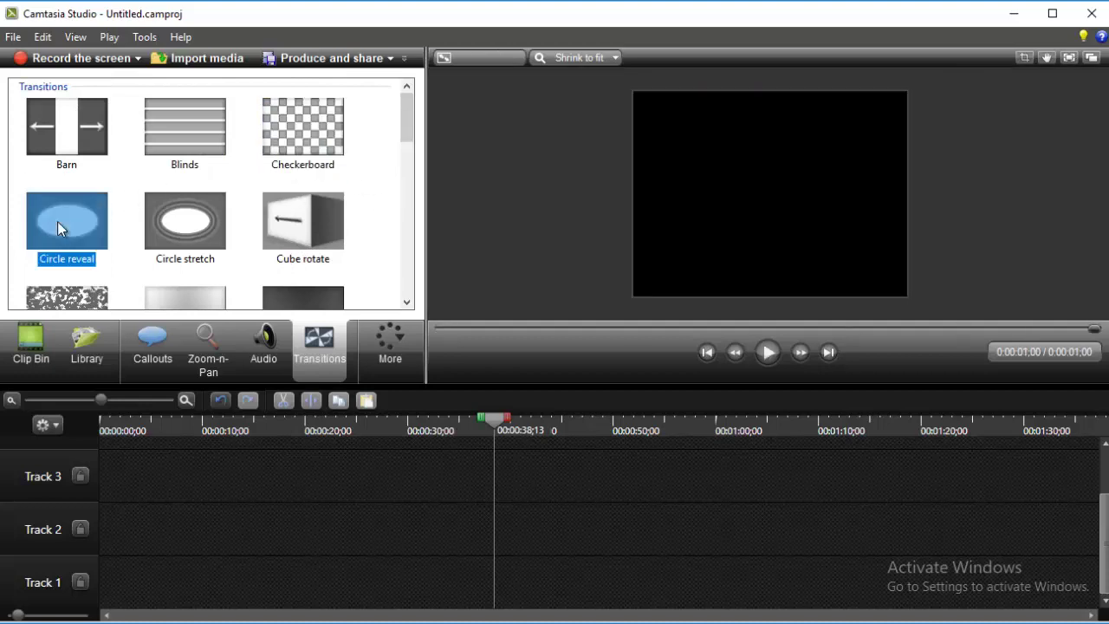
{"action": "scroll", "coordinate": [296, 208], "scroll_direction": "down", "scroll_amount": 2}
{"action": "left_click", "coordinate": [177, 172]}
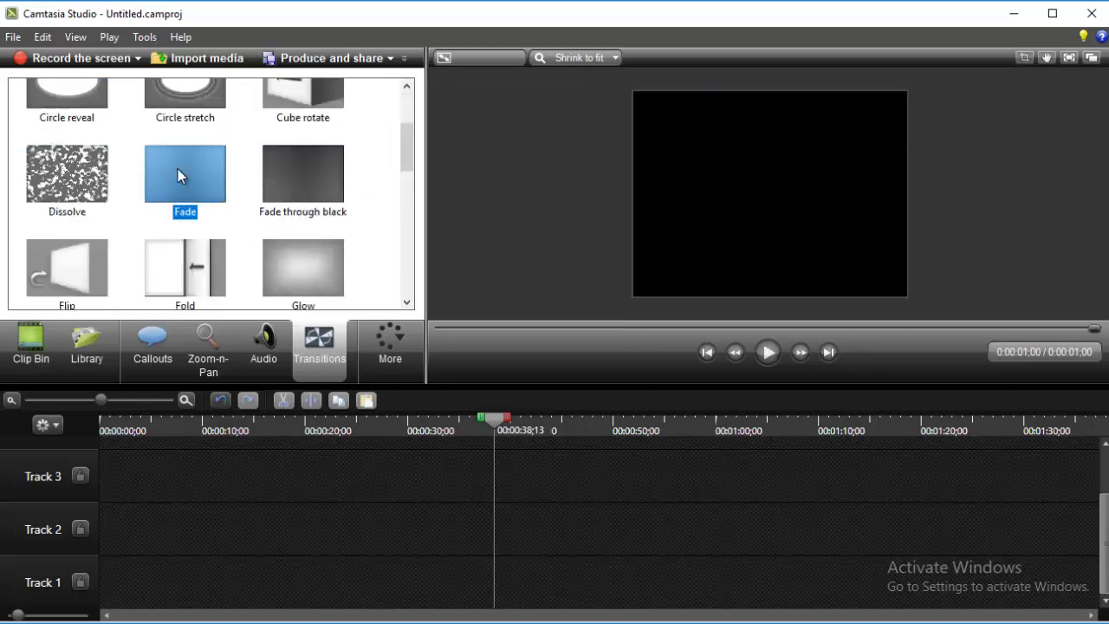
{"action": "left_click", "coordinate": [319, 193]}
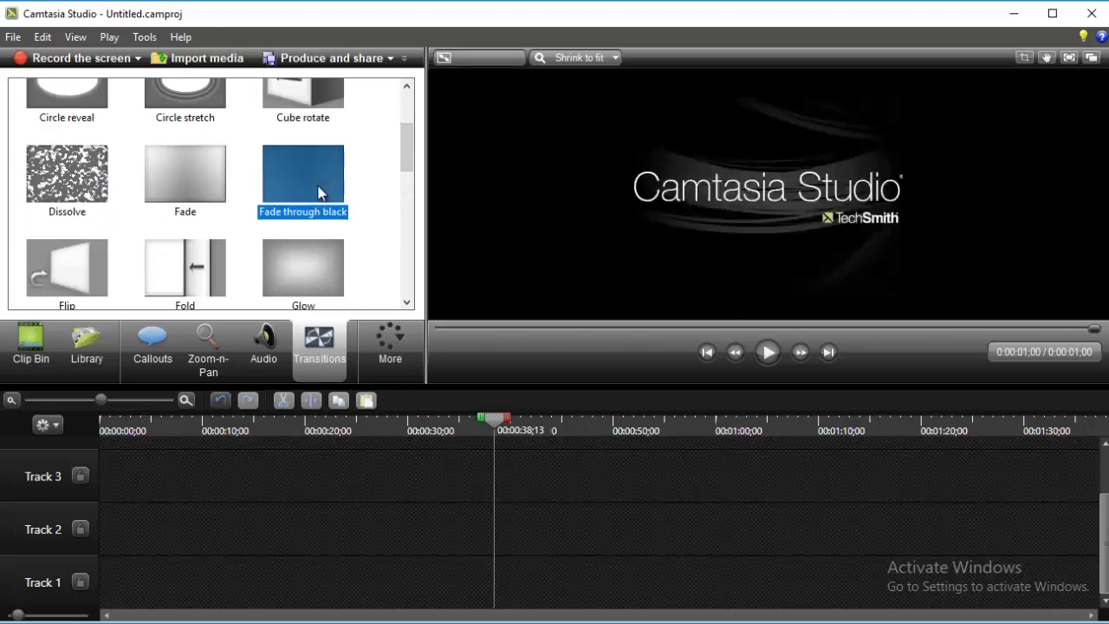
Preview the Glow and Wheel transitions and look through the rest of the transition collection.
{"action": "scroll", "coordinate": [366, 191], "scroll_direction": "down", "scroll_amount": 3}
{"action": "scroll", "coordinate": [328, 151], "scroll_direction": "up", "scroll_amount": 2}
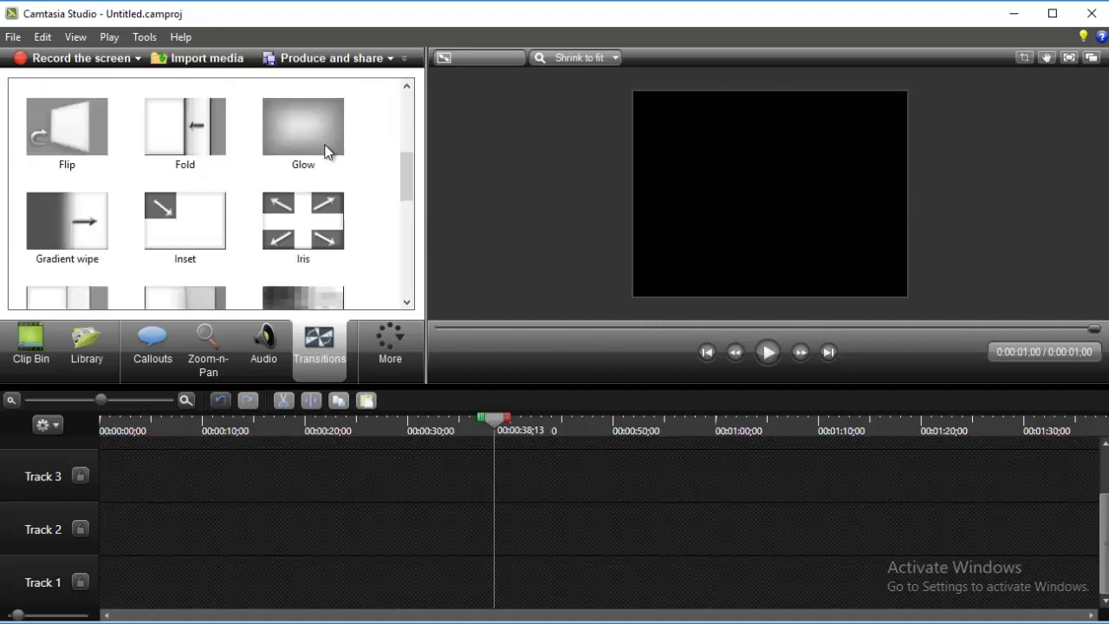
{"action": "left_click", "coordinate": [328, 151]}
{"action": "scroll", "coordinate": [381, 211], "scroll_direction": "down", "scroll_amount": 3}
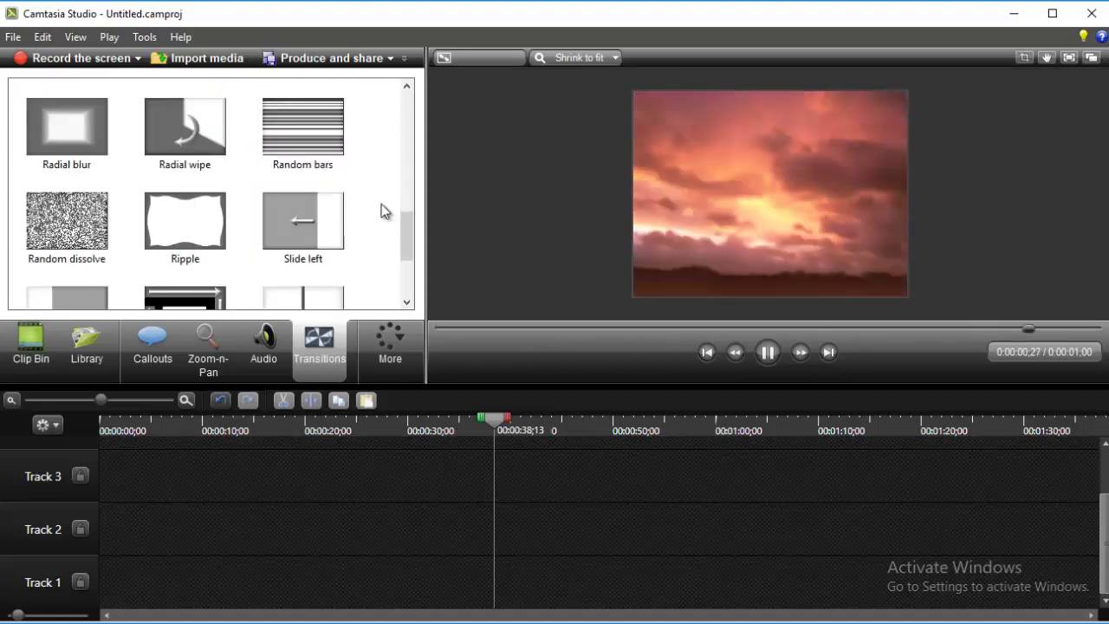
{"action": "scroll", "coordinate": [242, 214], "scroll_direction": "down", "scroll_amount": 3}
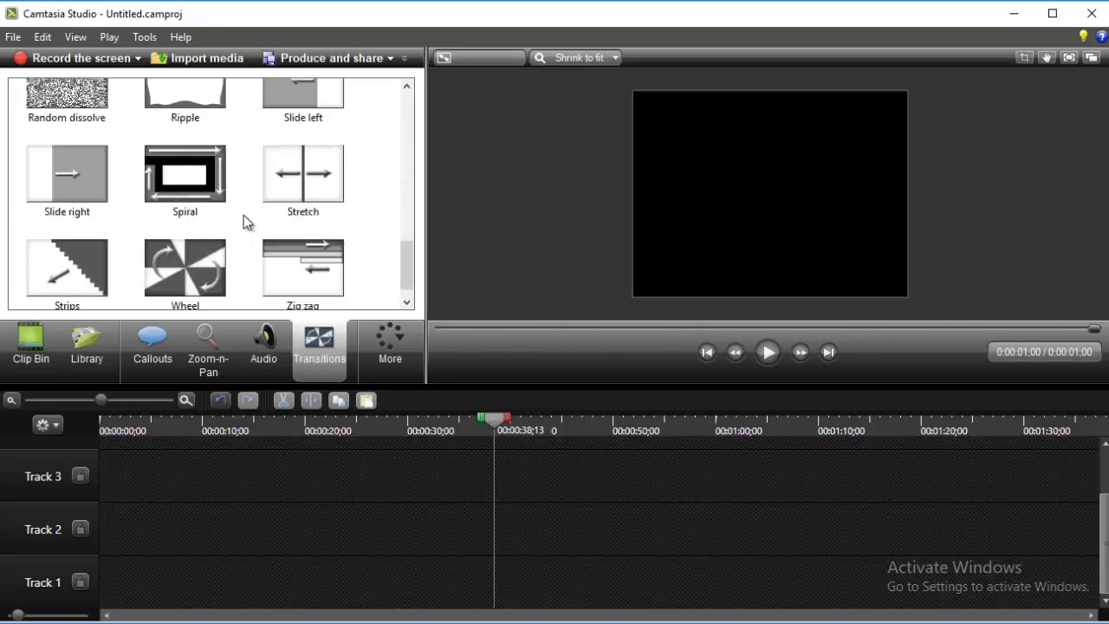
{"action": "left_click", "coordinate": [188, 228]}
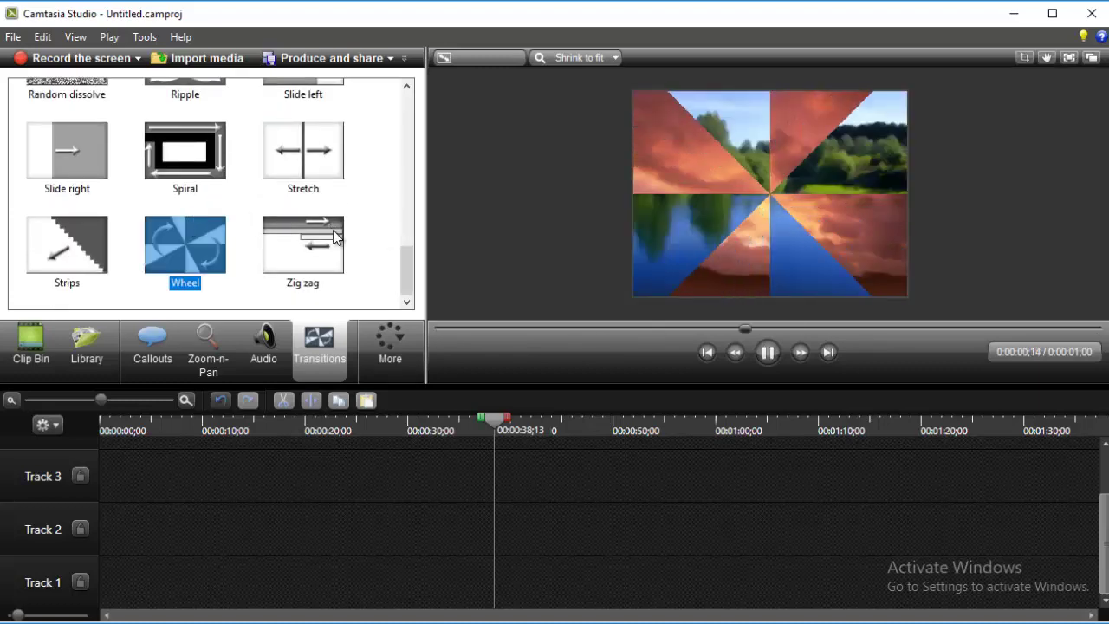
{"action": "scroll", "coordinate": [335, 224], "scroll_direction": "up", "scroll_amount": 6}
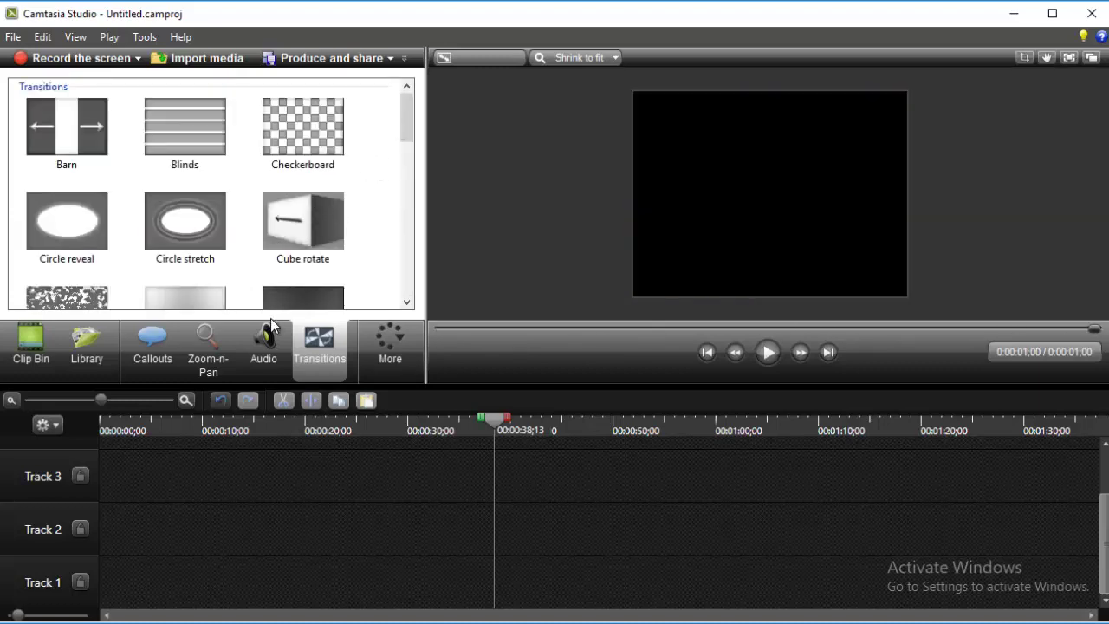
Examine the Cursor Effects, Visual Properties and Voice Narration options.
{"action": "left_click", "coordinate": [396, 360]}
{"action": "left_click", "coordinate": [412, 379]}
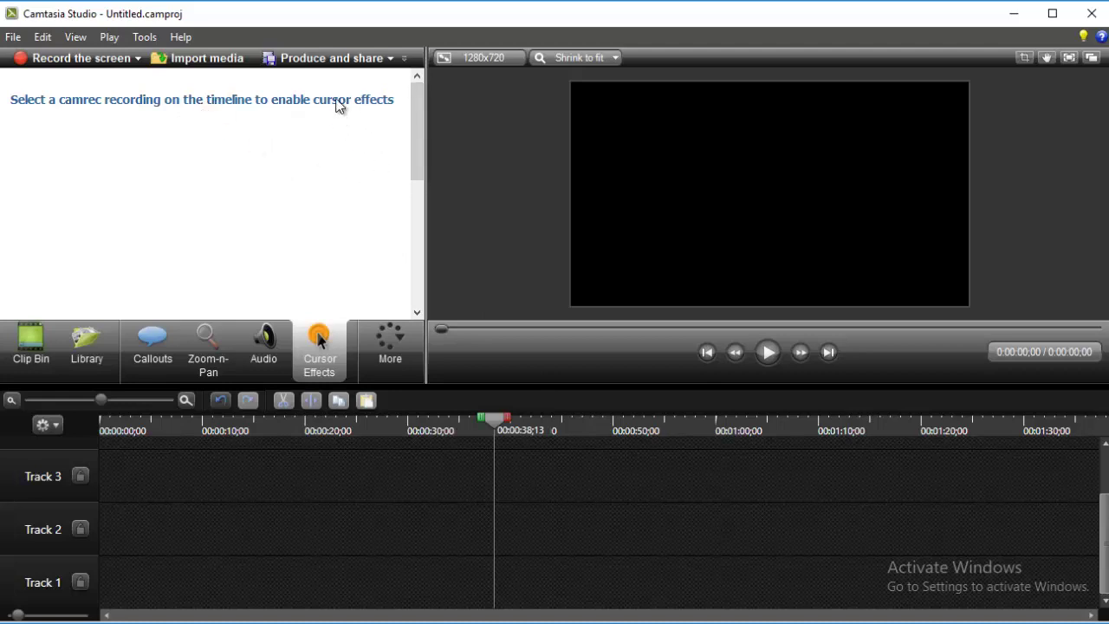
{"action": "left_click", "coordinate": [390, 345]}
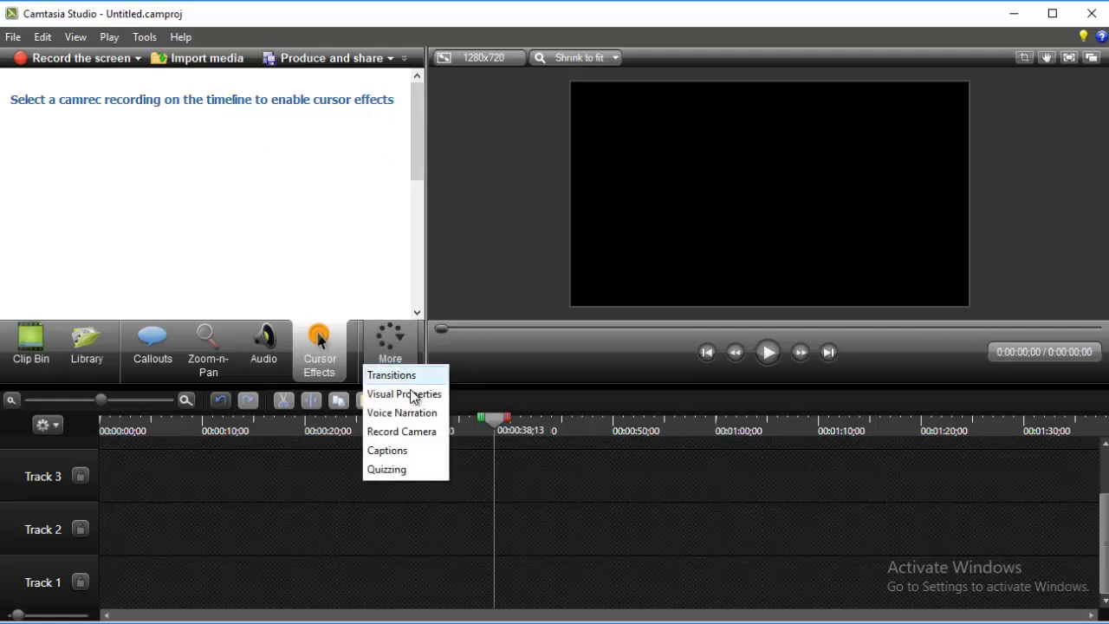
{"action": "left_click", "coordinate": [410, 394]}
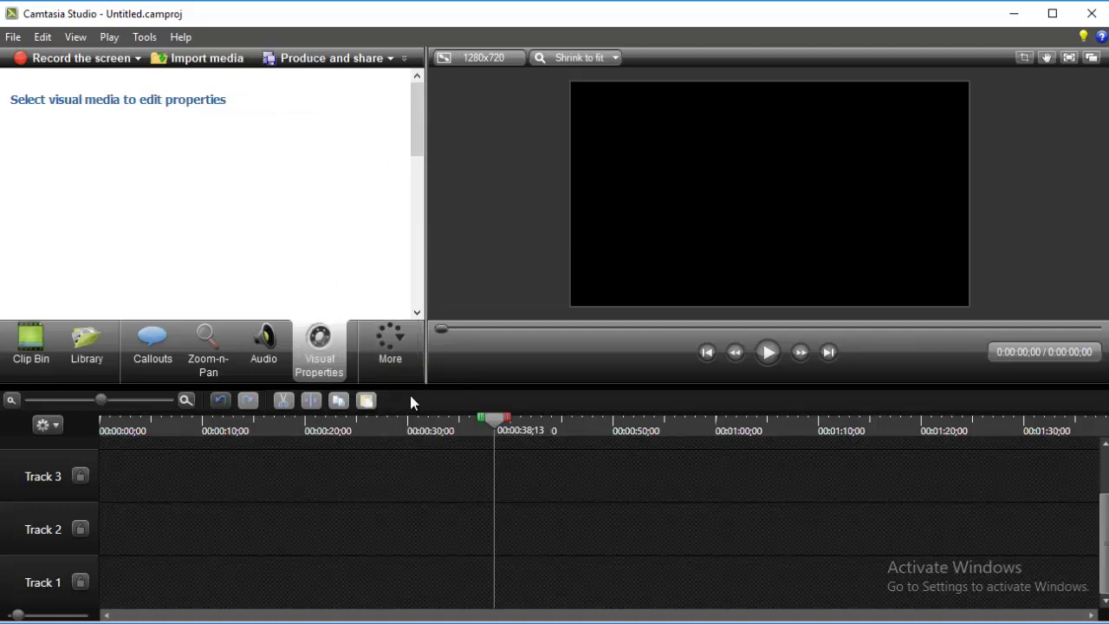
{"action": "left_click", "coordinate": [382, 346]}
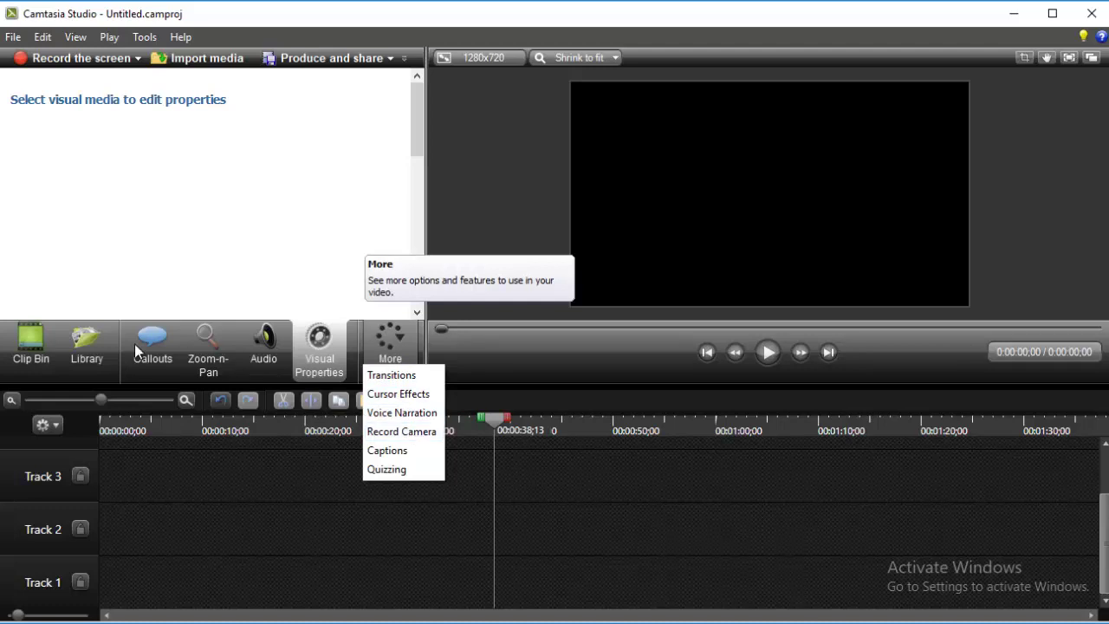
{"action": "left_click", "coordinate": [401, 413]}
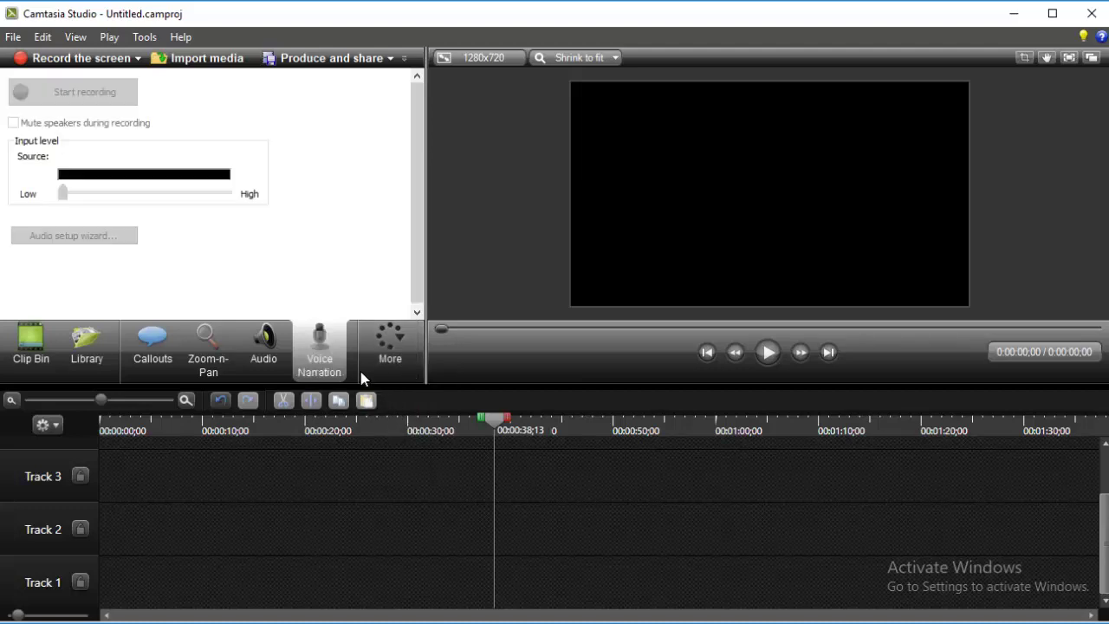
Examine the Captions settings and the Quizzing options.
{"action": "left_click", "coordinate": [406, 351]}
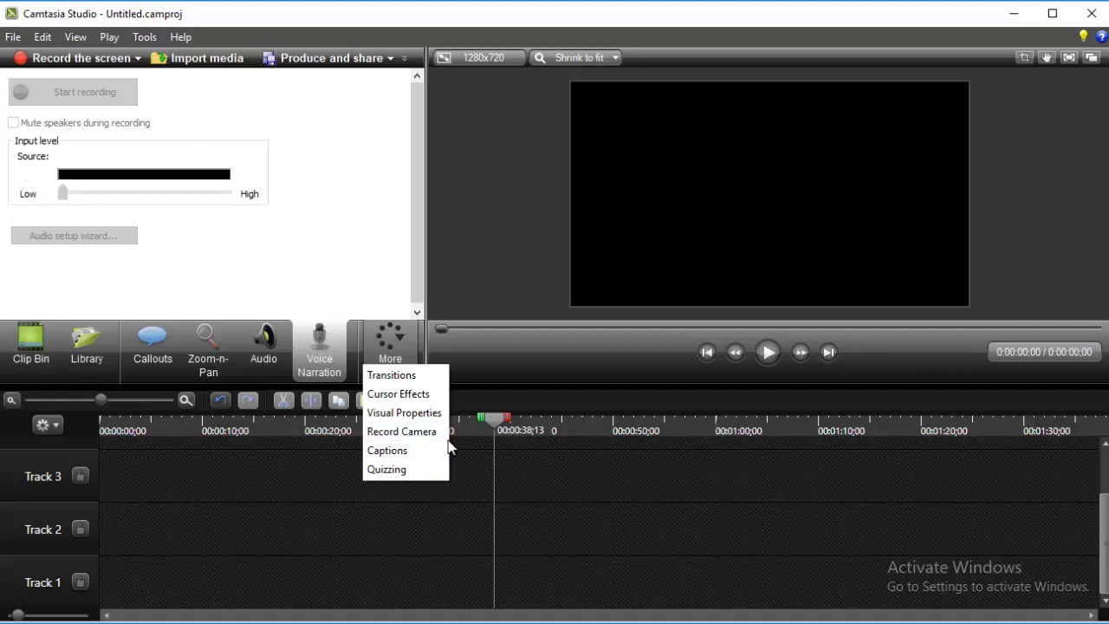
{"action": "left_click", "coordinate": [416, 452]}
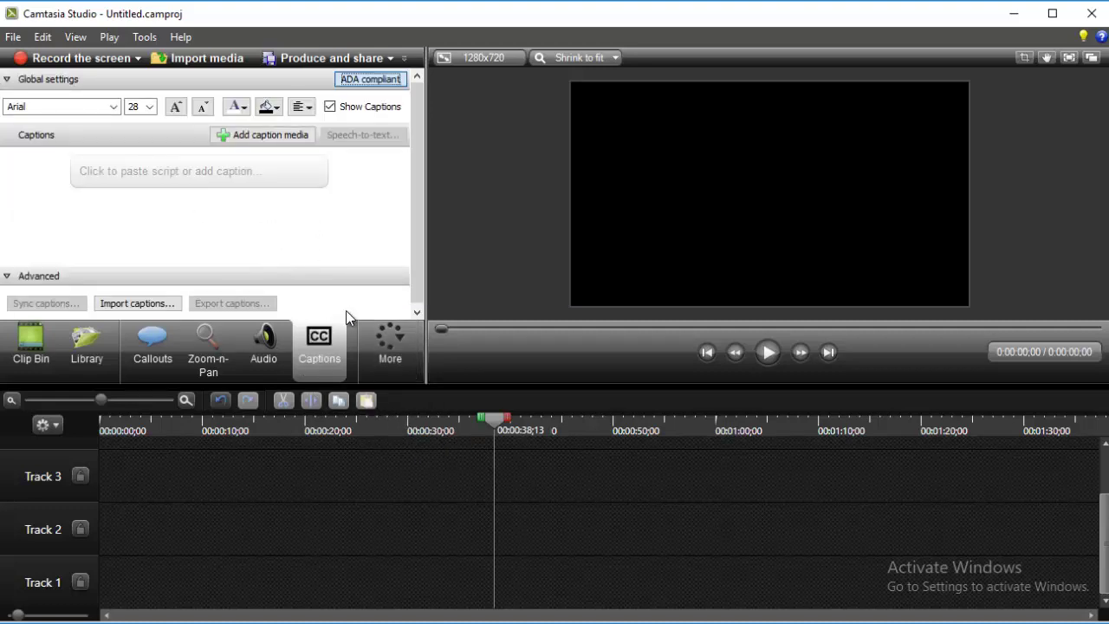
{"action": "left_click", "coordinate": [398, 359]}
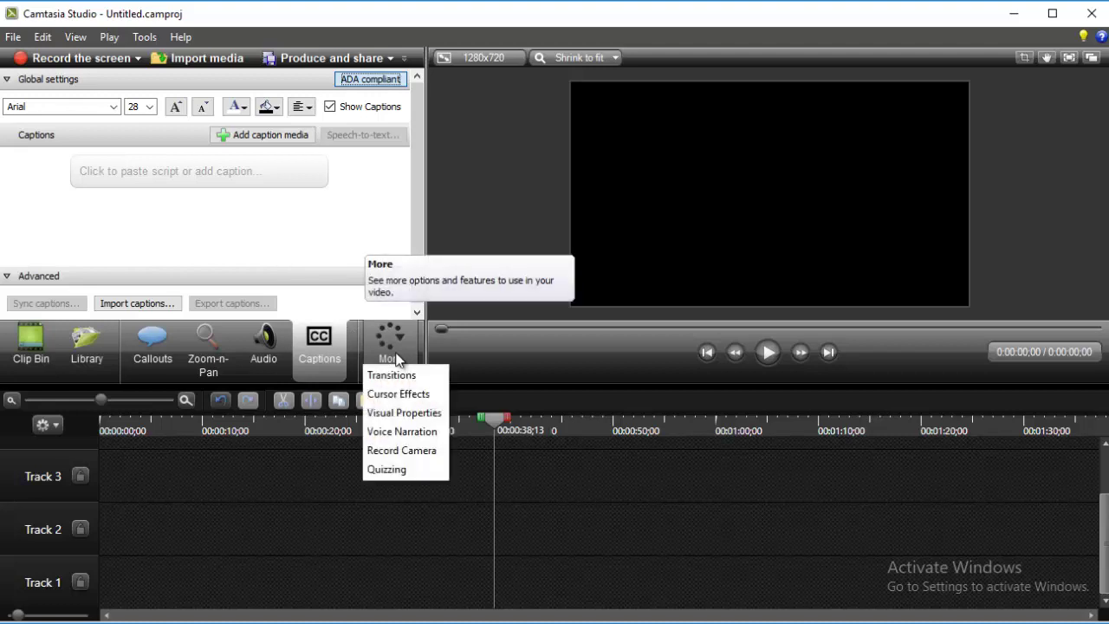
{"action": "left_click", "coordinate": [406, 468]}
Return to the Clip Bin's imported media and clear the selection of IMG_4211.jpg.
{"action": "left_click", "coordinate": [39, 362]}
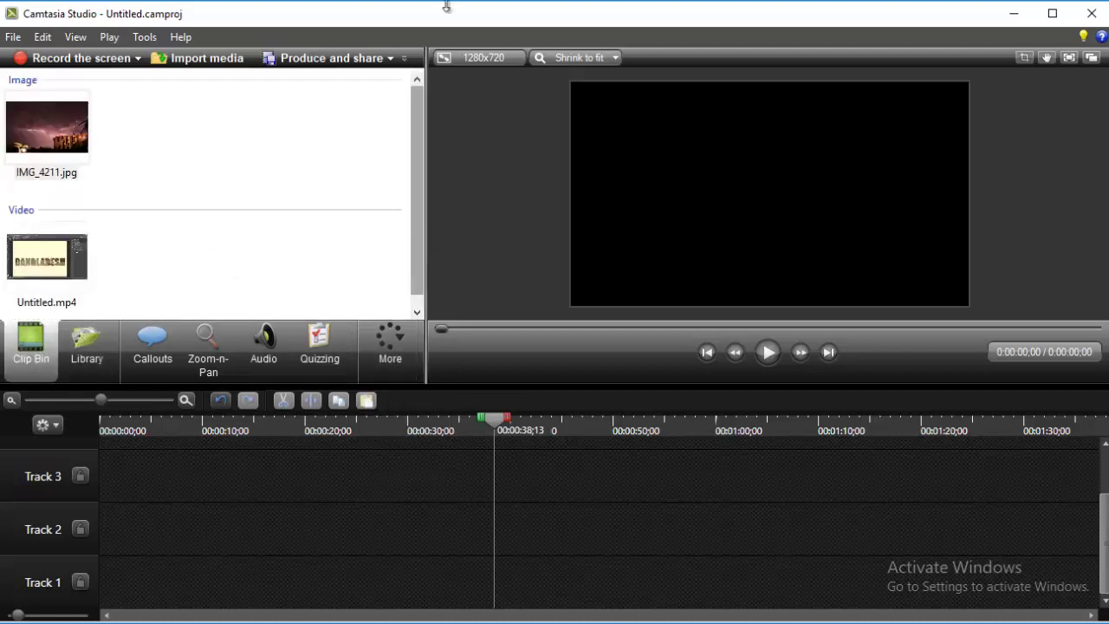
{"action": "left_click", "coordinate": [417, 158]}
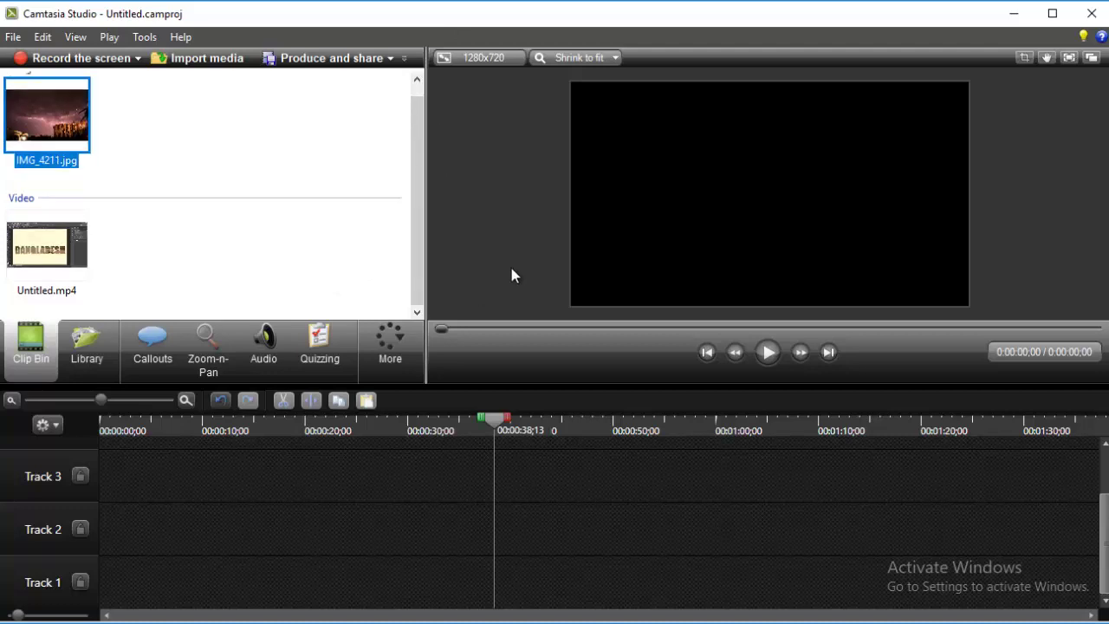
{"action": "left_click", "coordinate": [488, 236]}
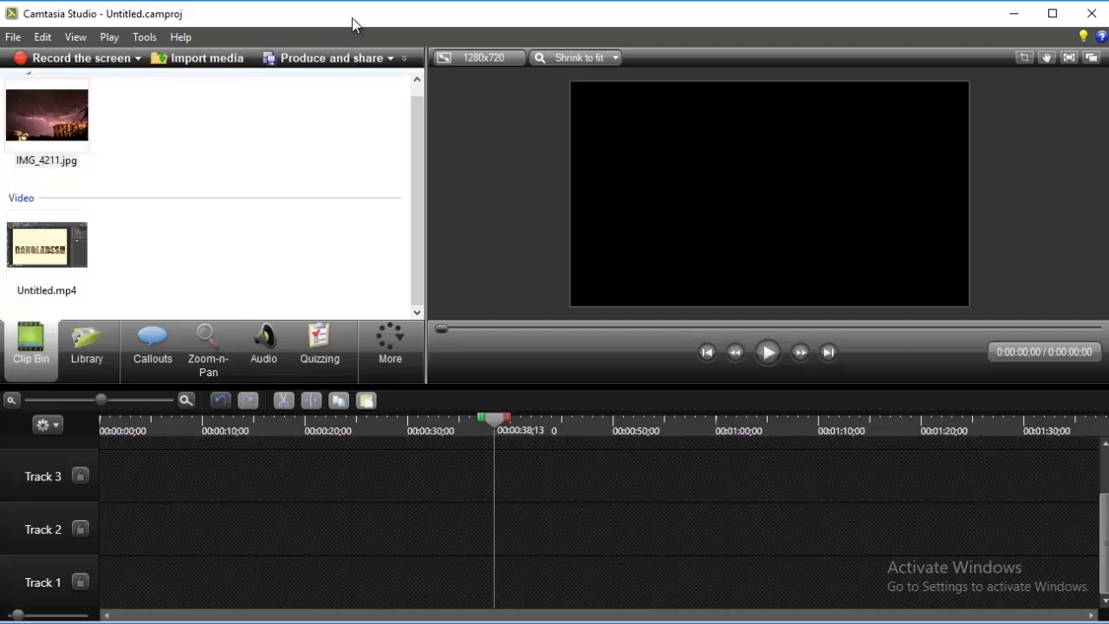